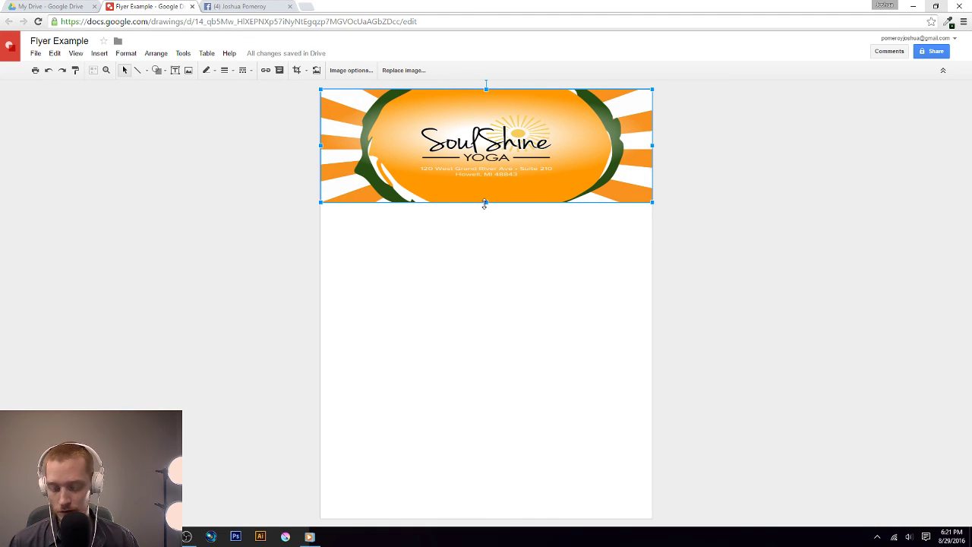
Stretch the squashed SoulShine Yoga image downward to restore its natural proportions at full page width.
left_click_drag(484, 203, 486, 283)
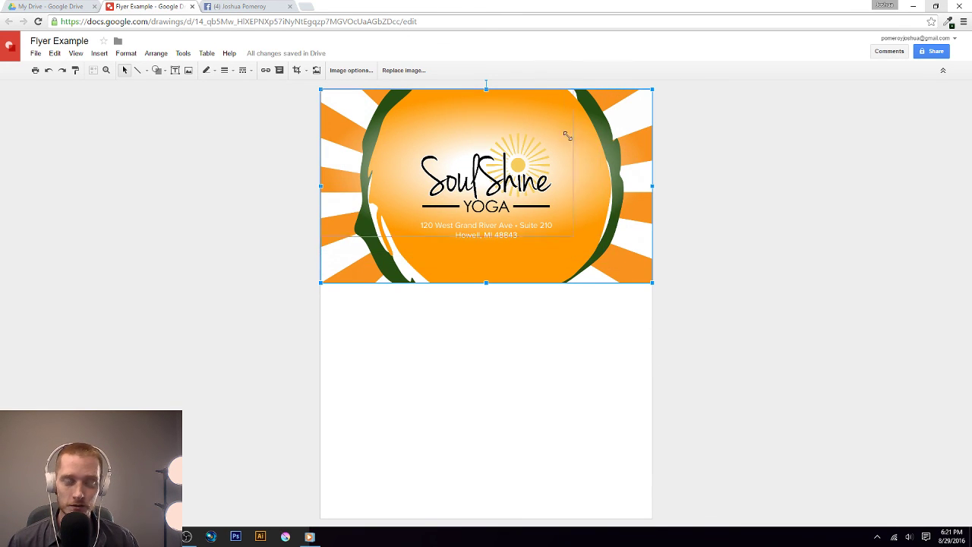
Try shrinking the SoulShine Yoga image proportionally and flattening its height, and undo these size changes.
left_click_drag(652, 282, 559, 228)
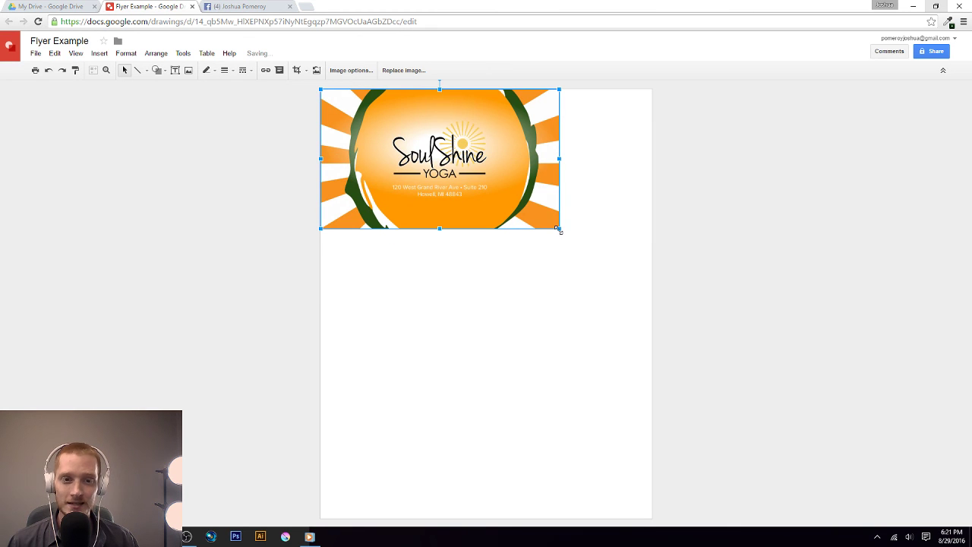
left_click_drag(510, 187, 469, 175)
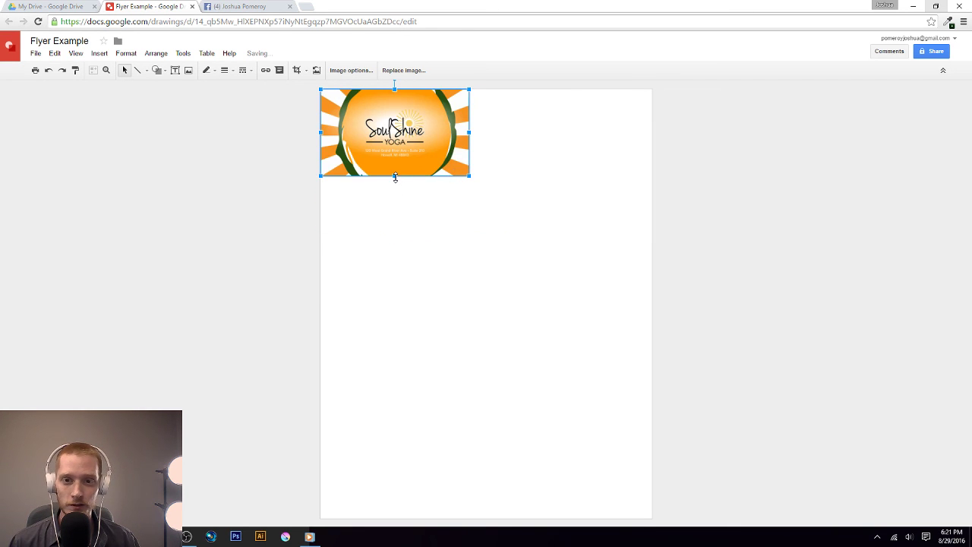
left_click_drag(395, 175, 395, 111)
key("ctrl+z")
key("ctrl+z")
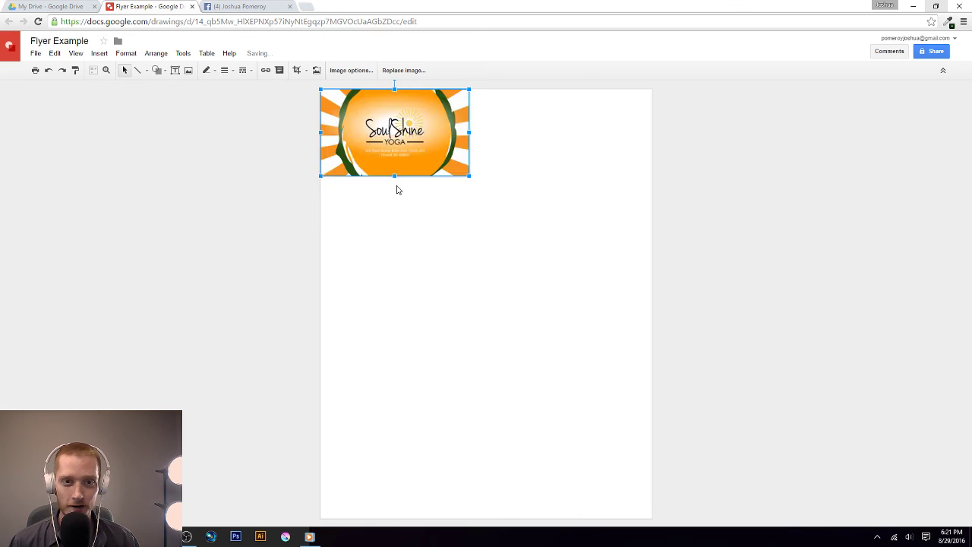
key("ctrl+z")
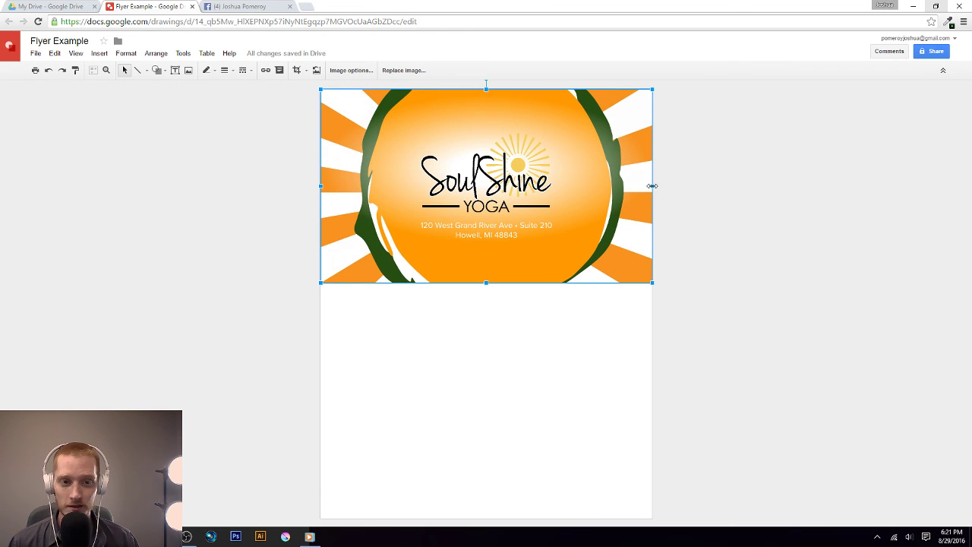
Try narrowing only the image's width, undo the change, and deselect the image.
left_click_drag(653, 186, 445, 186)
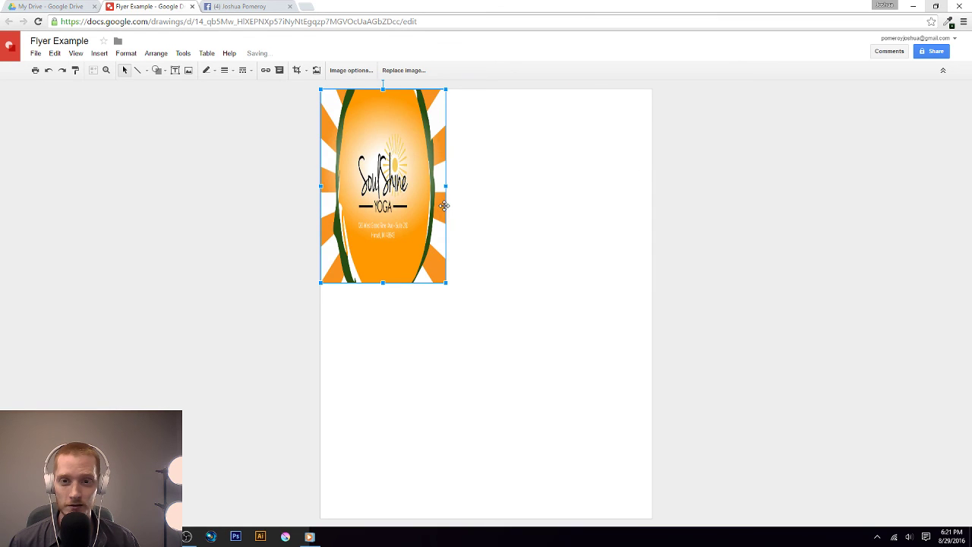
key("ctrl+z")
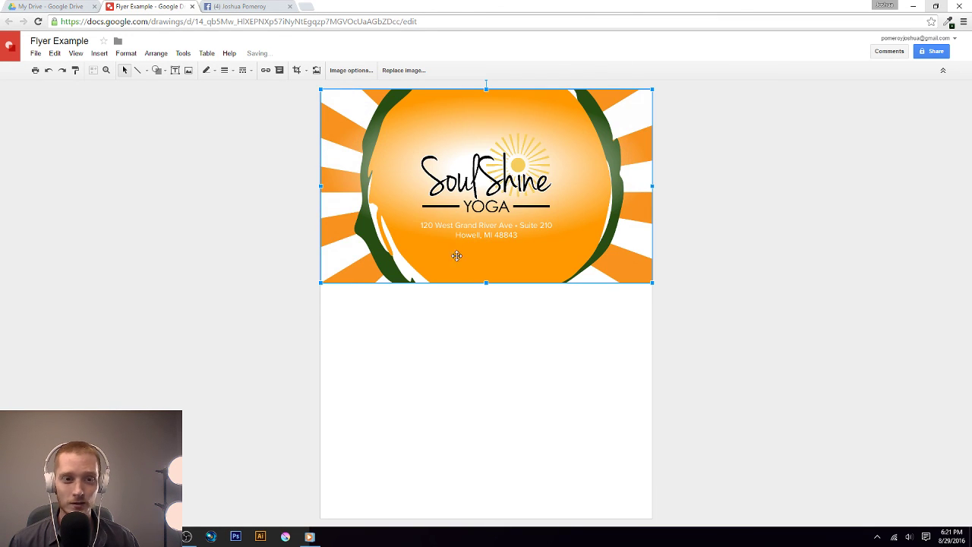
left_click(733, 371)
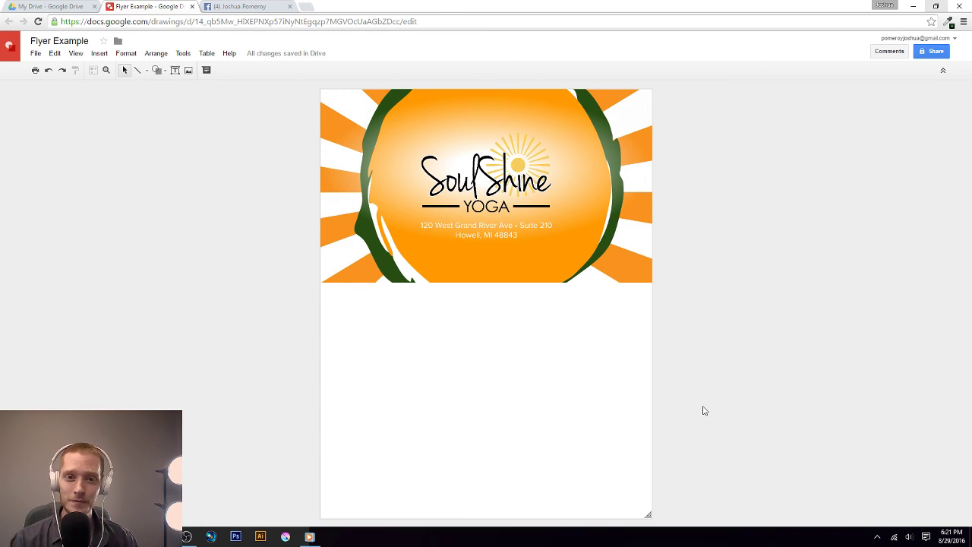
Delete the SoulShine Yoga image from the flyer page.
left_click(498, 216)
key("Delete")
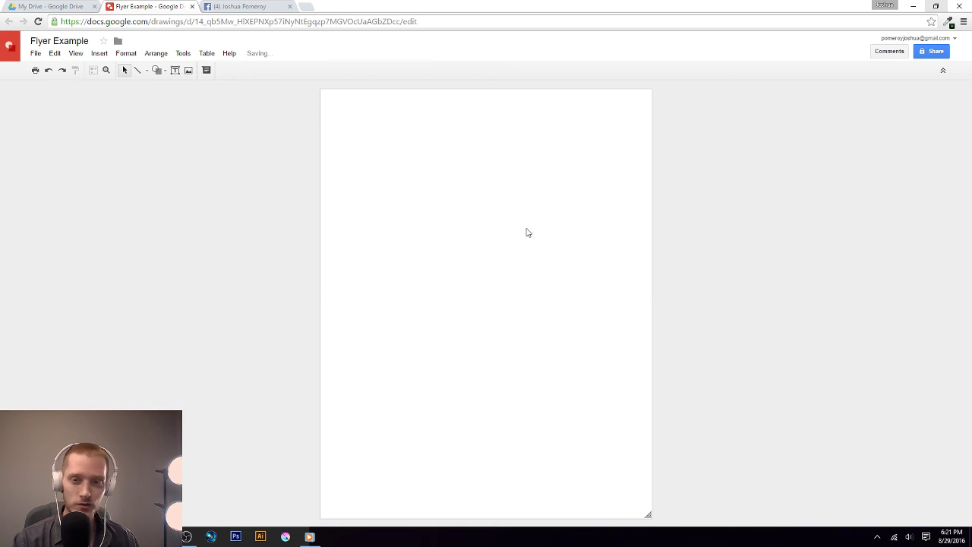
Insert the Melon Fest - Free Class Card image by dropping it from Downloads into the upload dialog, and delete it from the page.
left_click(99, 55)
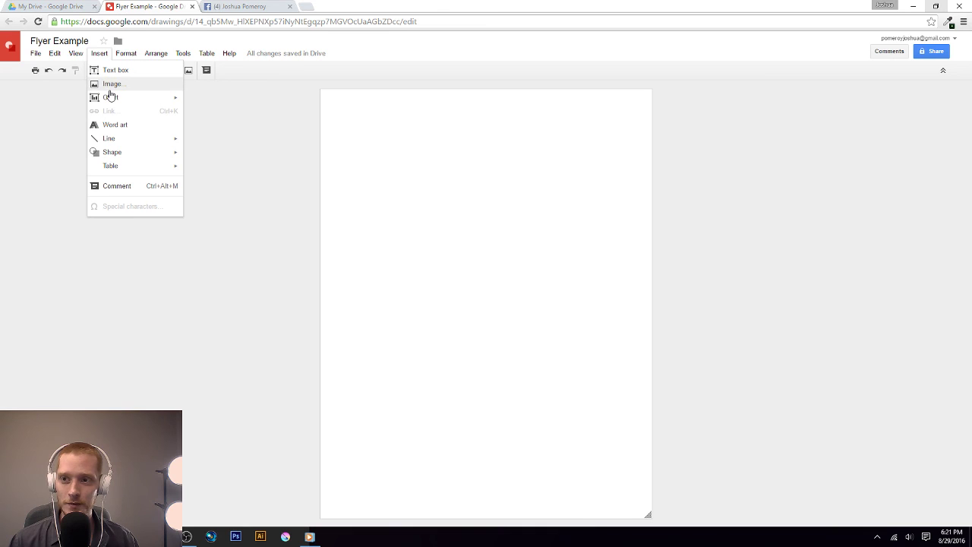
left_click(112, 86)
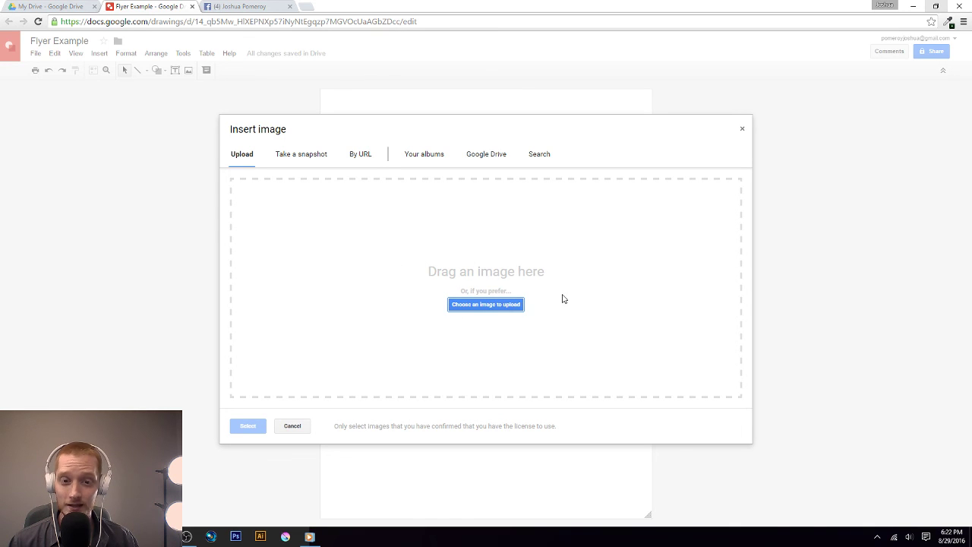
key("alt+Tab")
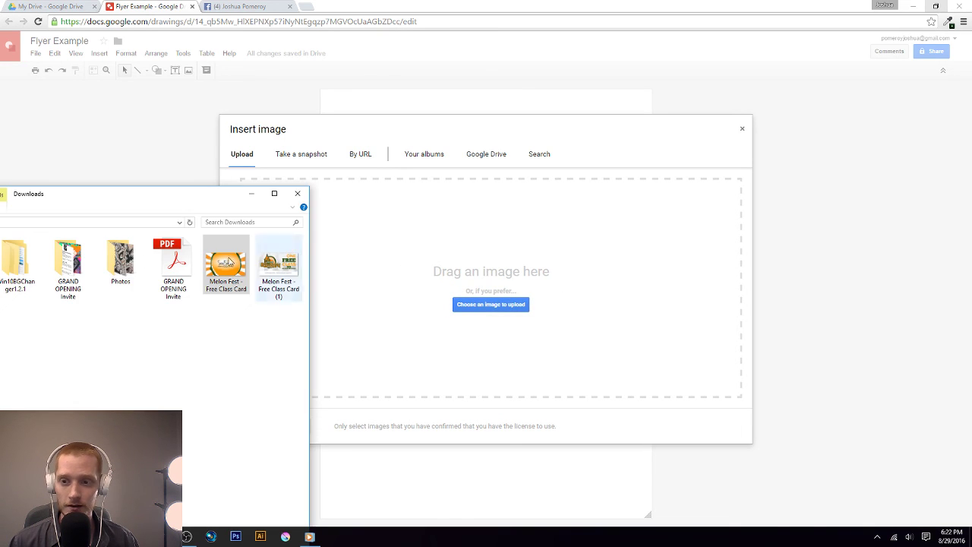
left_click_drag(237, 267, 497, 275)
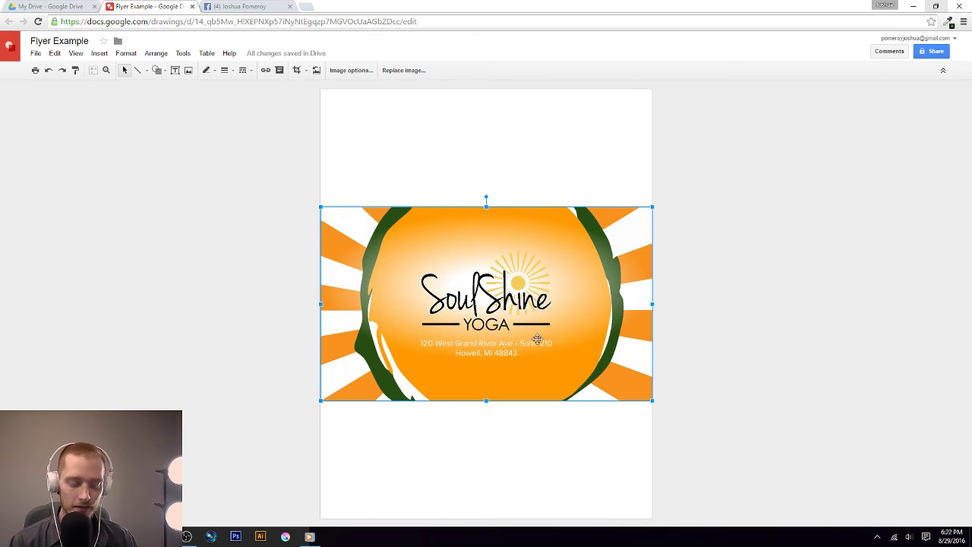
key("Delete")
Insert Melon Fest - Free Class Card by choosing it from the Downloads folder in the upload file browser, and delete it from the page.
left_click(98, 58)
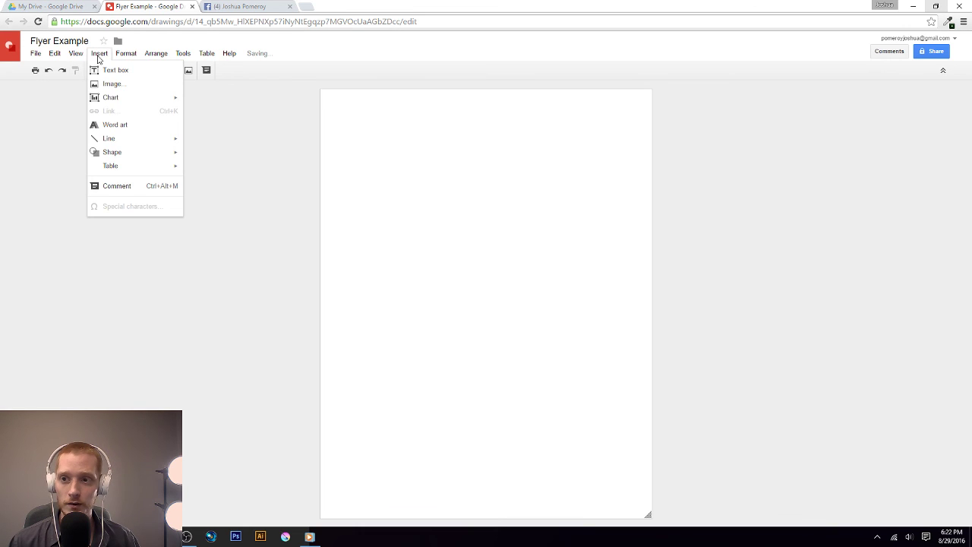
left_click(111, 86)
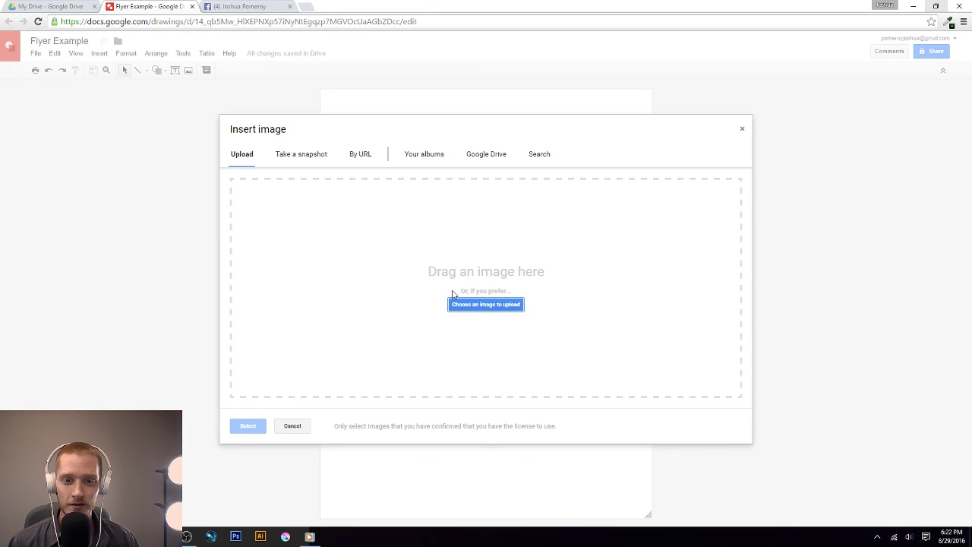
left_click(490, 306)
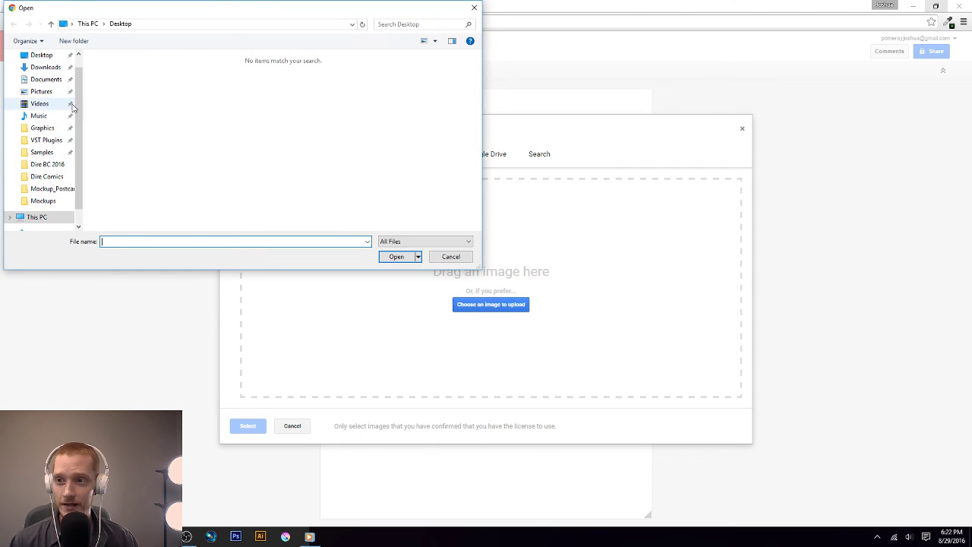
left_click(46, 83)
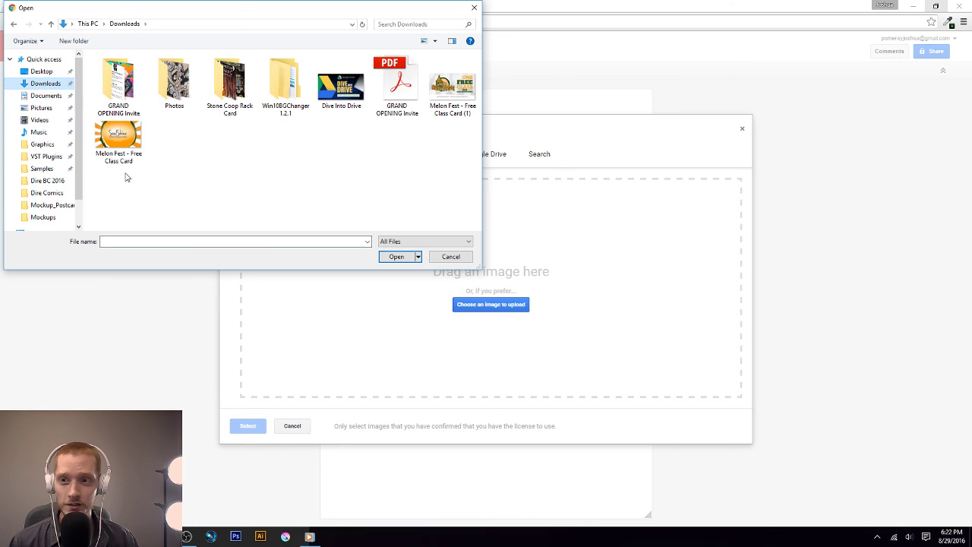
left_click(118, 141)
left_click(394, 259)
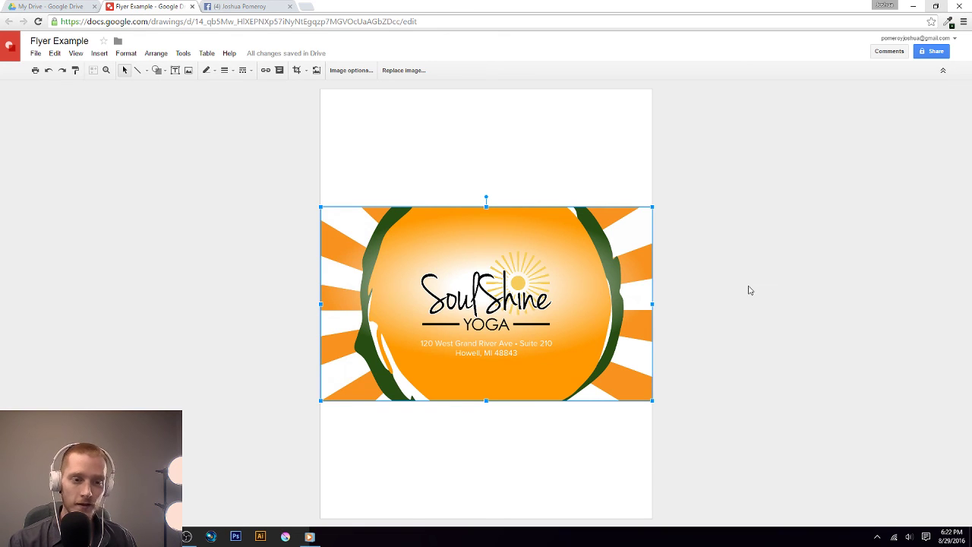
key("Delete")
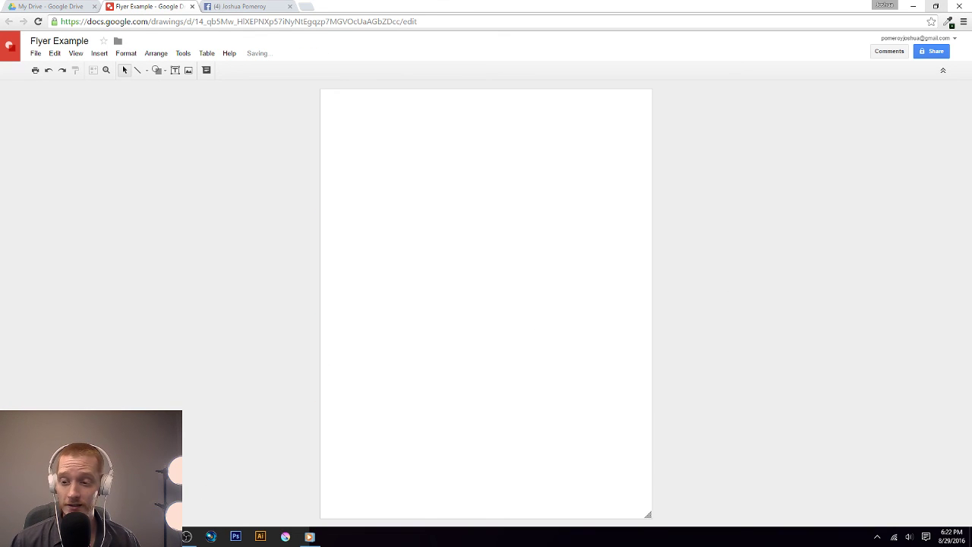
Switch to the Downloads folder window, place Melon Fest - Free Class Card directly onto the drawing canvas, and delete it.
key("alt+Tab")
left_click_drag(104, 200, 328, 133)
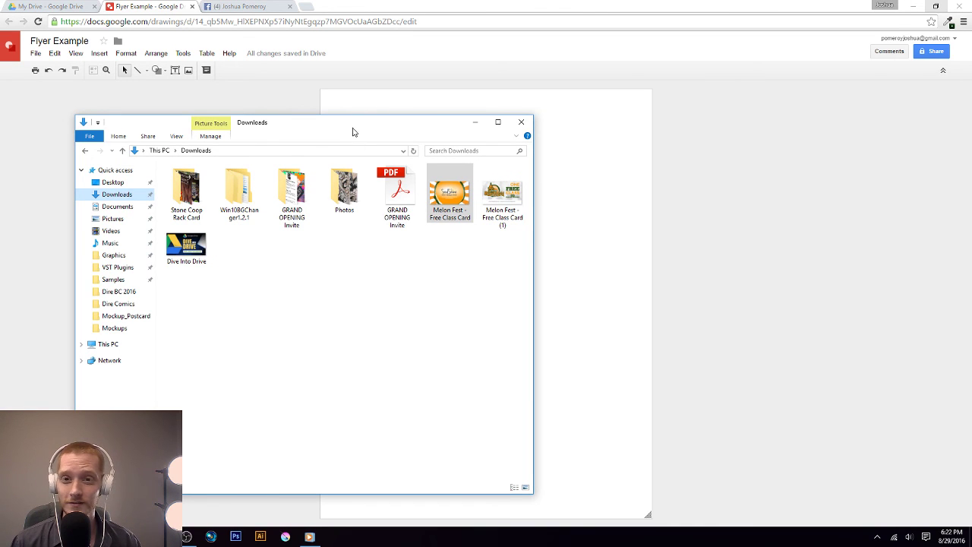
left_click_drag(359, 130, 341, 117)
left_click_drag(415, 183, 645, 147)
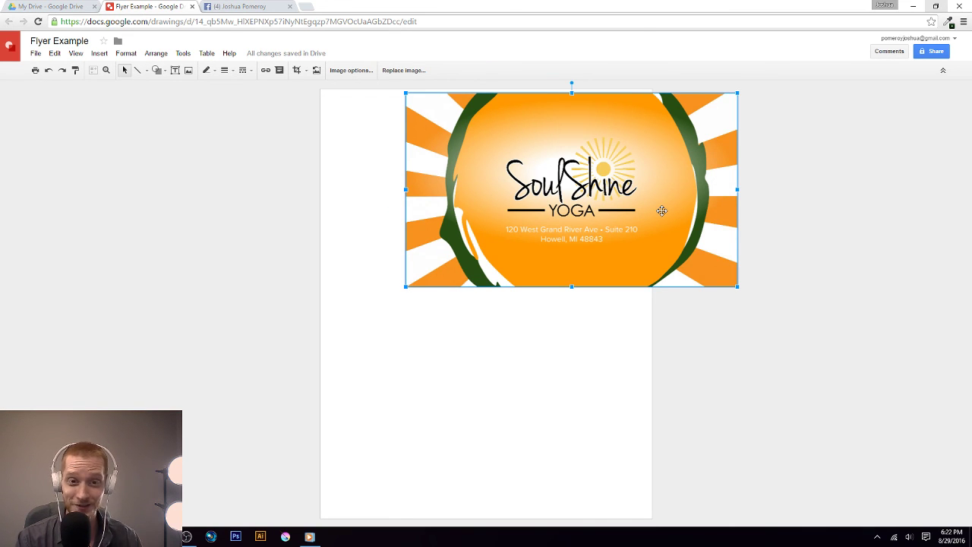
key("Delete")
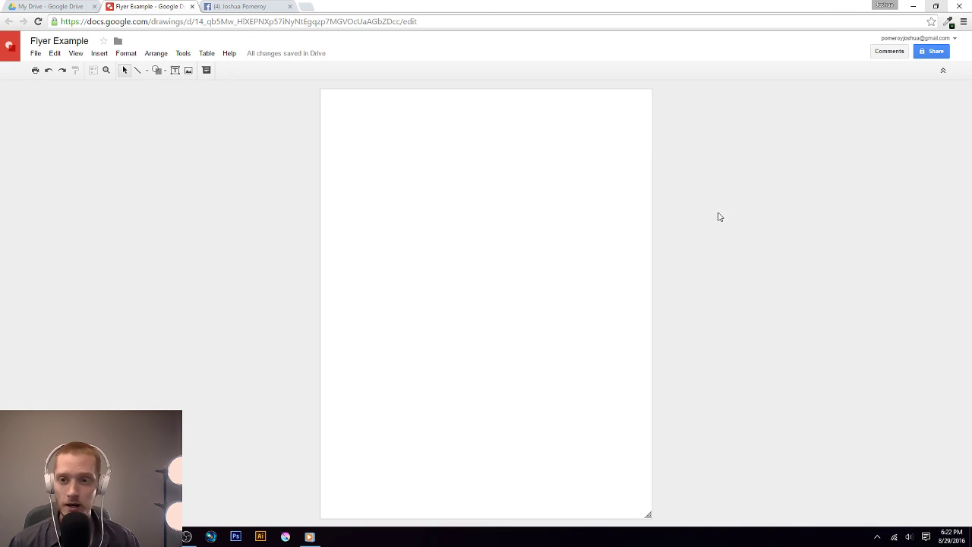
Place Melon Fest - Free Class Card from the Downloads folder window onto the flyer, aligned with the page's top edge, and deselect it.
key("alt+Tab")
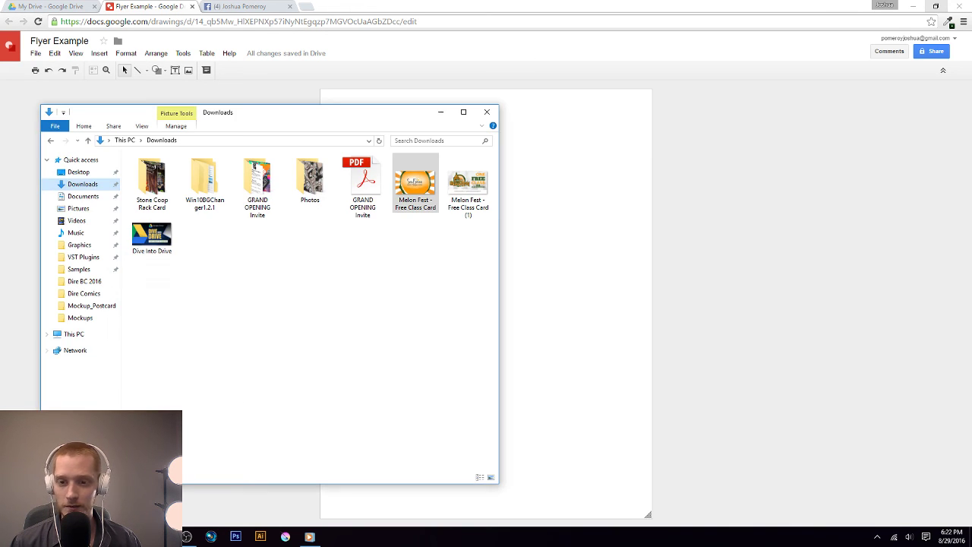
mouse_move(415, 183)
left_mouse_down()
mouse_move(569, 199)
mouse_move(592, 192)
mouse_move(476, 189)
mouse_move(484, 189)
left_mouse_up()
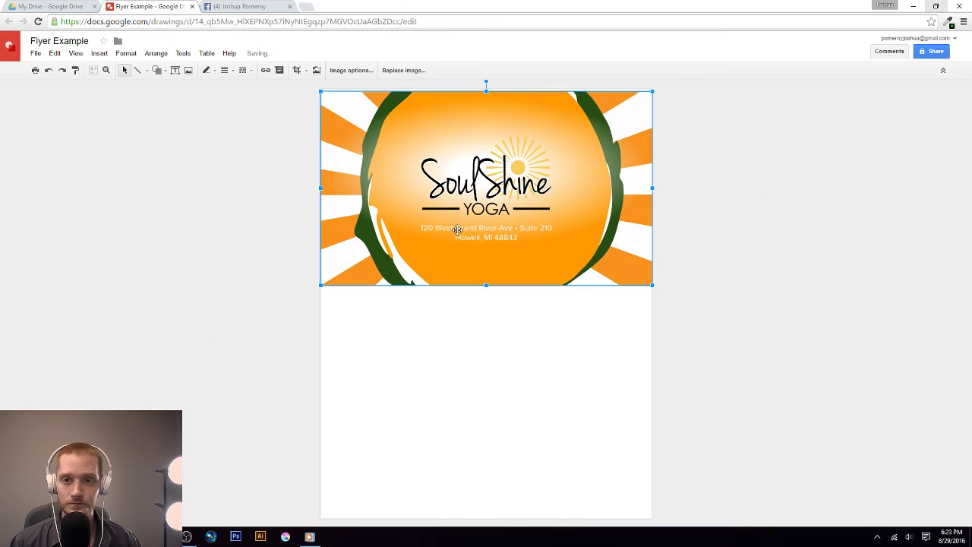
left_click(234, 286)
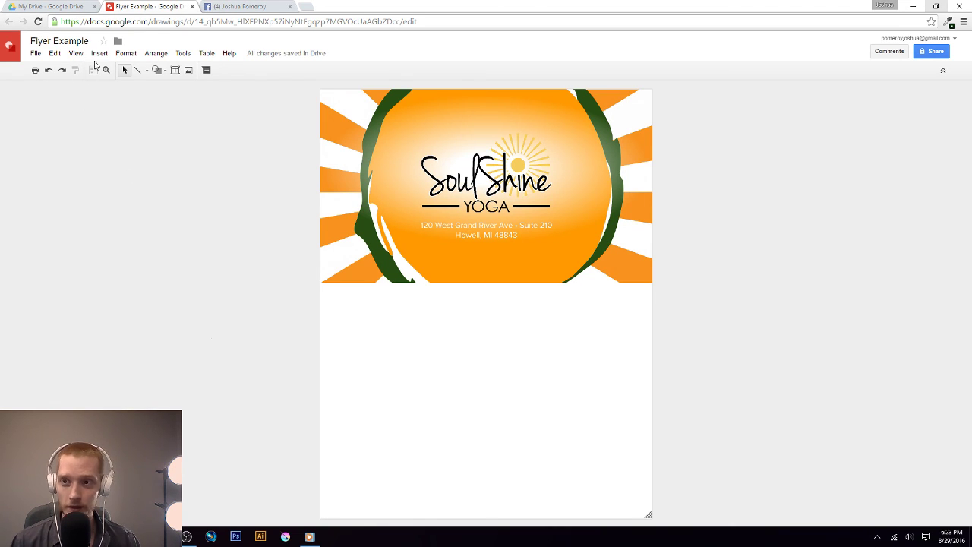
Start inserting another image, check the webcam snapshot source, and switch to inserting by URL.
left_click(97, 56)
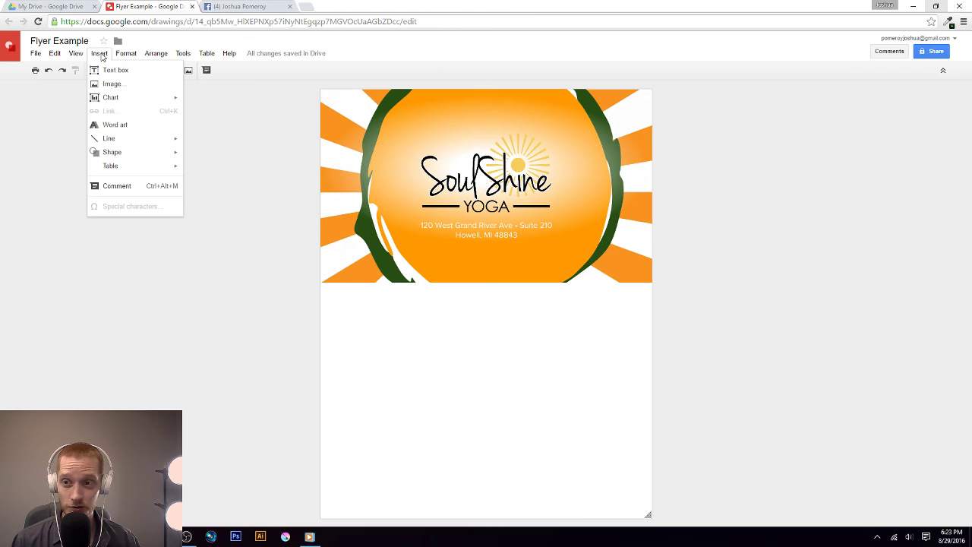
left_click(124, 85)
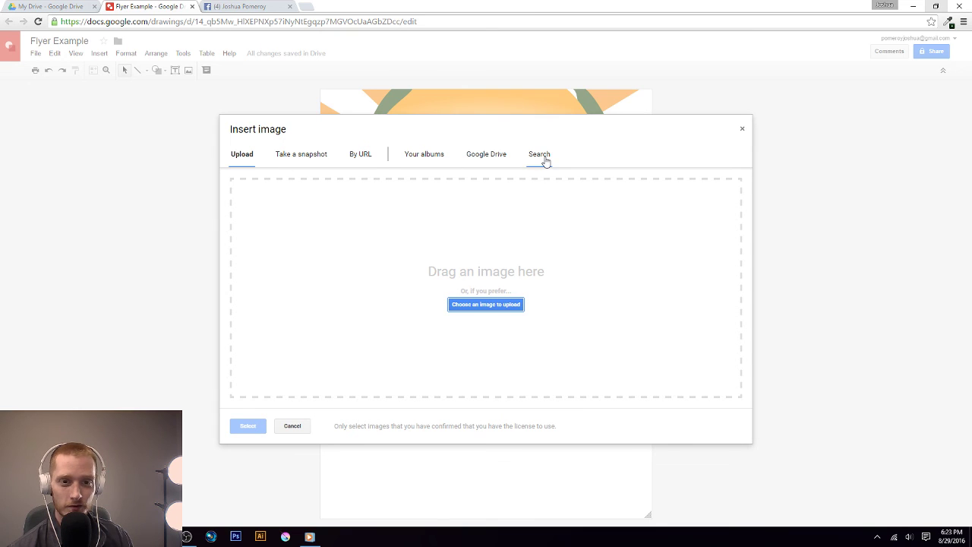
left_click(301, 158)
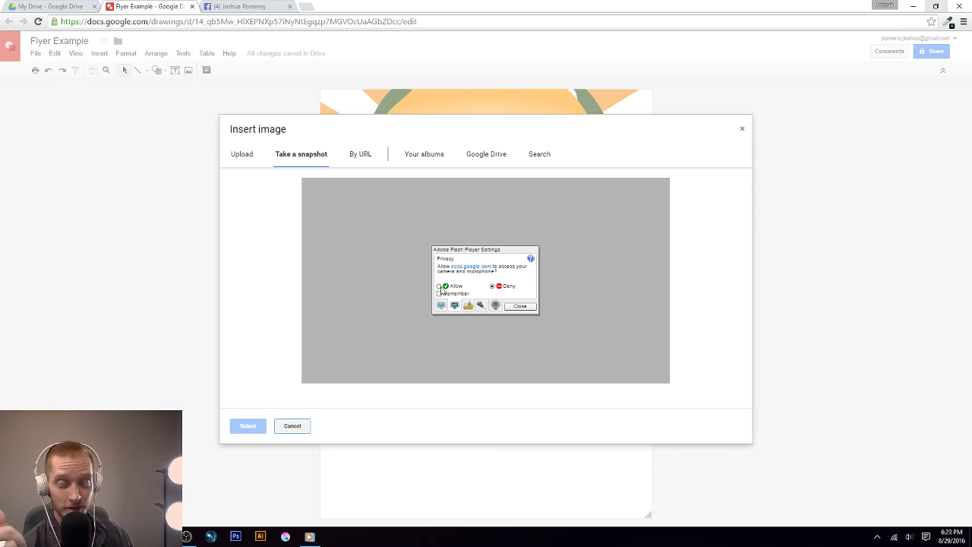
left_click(524, 307)
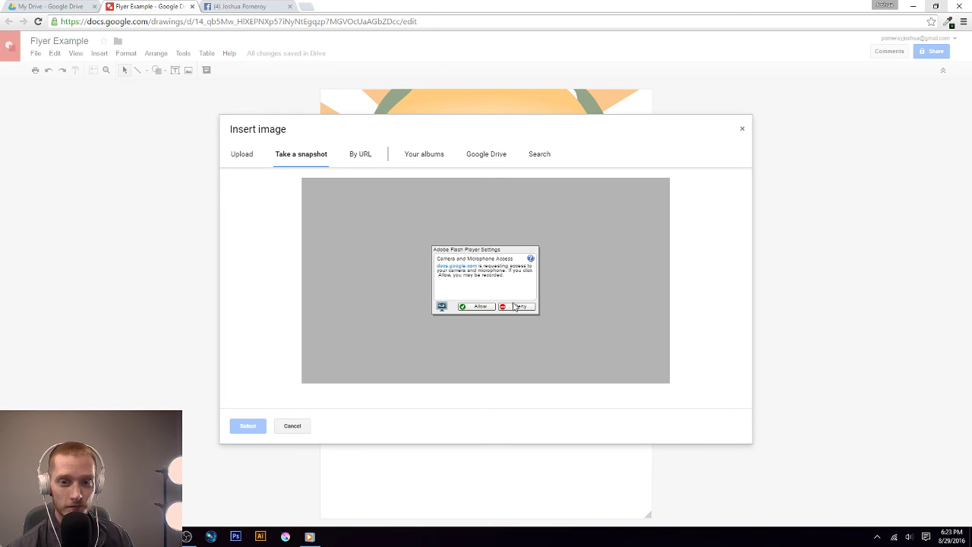
left_click(363, 161)
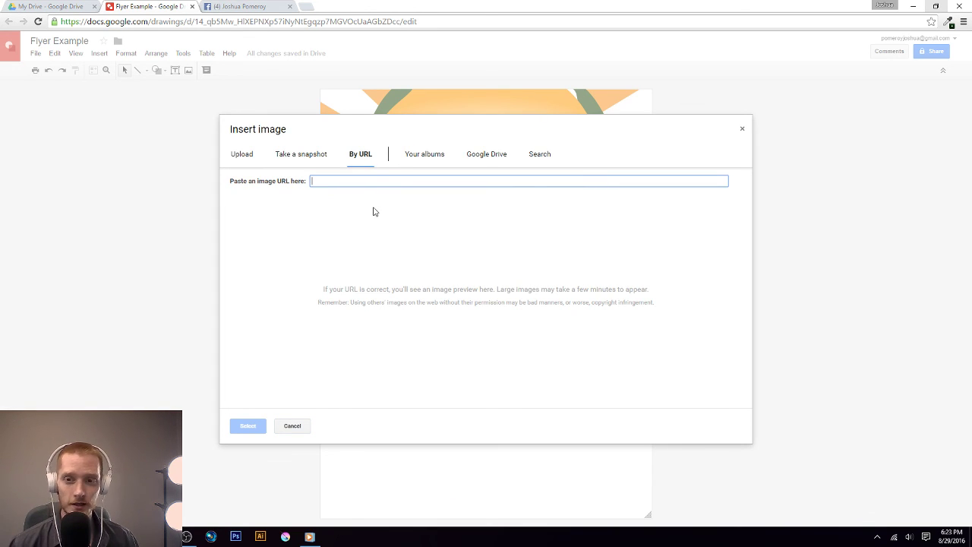
Open unsplash.com in a new browser tab and find the night photo of a city highway with light trails.
left_click(308, 6)
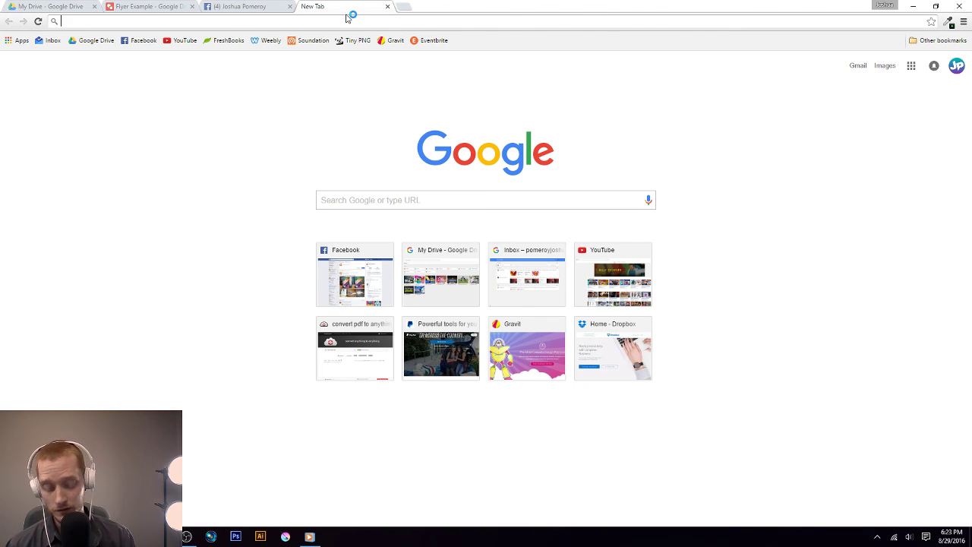
type("unsplash.com")
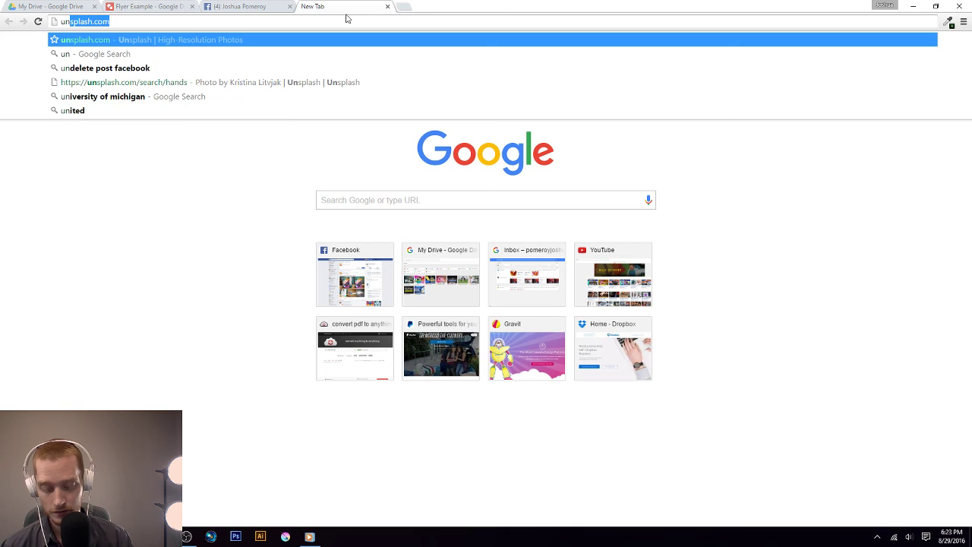
key("Return")
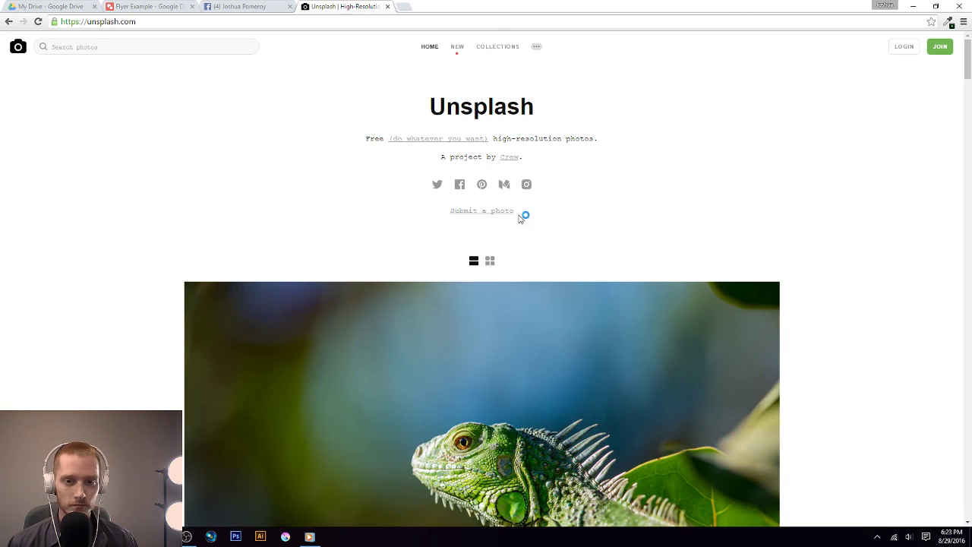
scroll(504, 281, "down", 6)
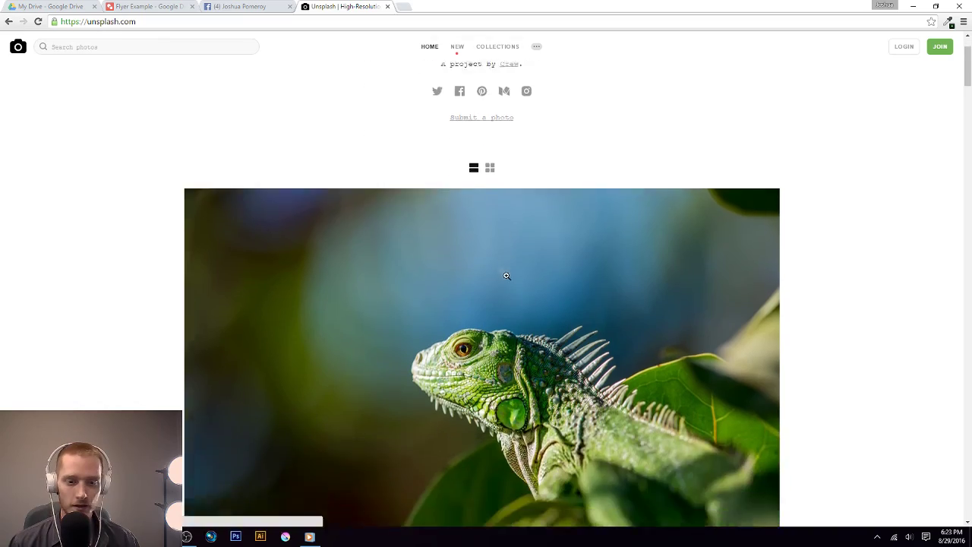
scroll(508, 281, "down", 10)
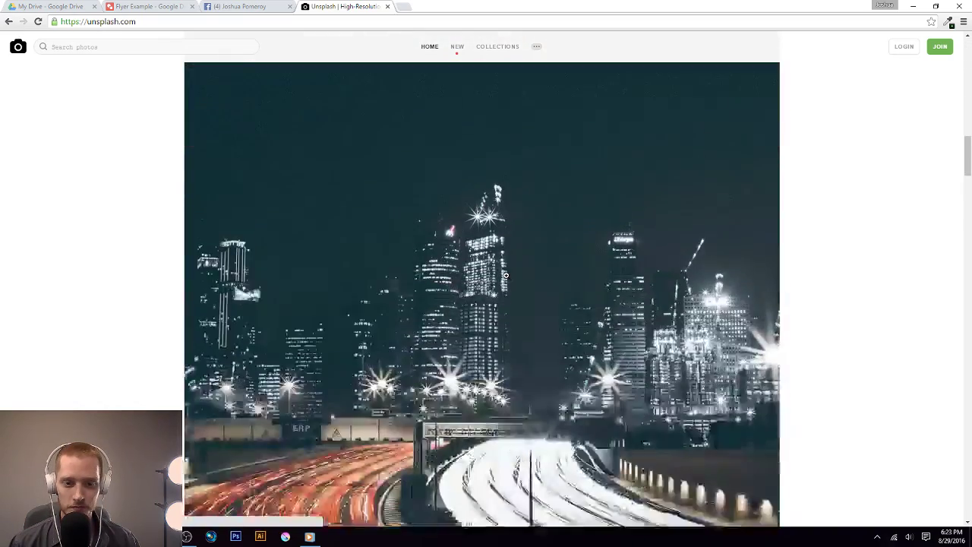
scroll(506, 276, "up", 2)
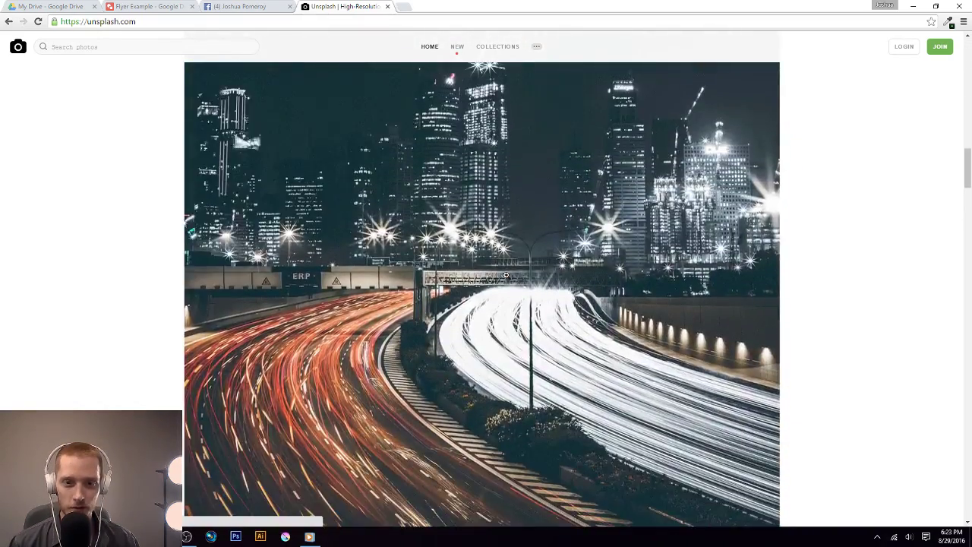
Try to copy the image address of the night highway photo from the photo feed and its enlarged view.
right_click(465, 202)
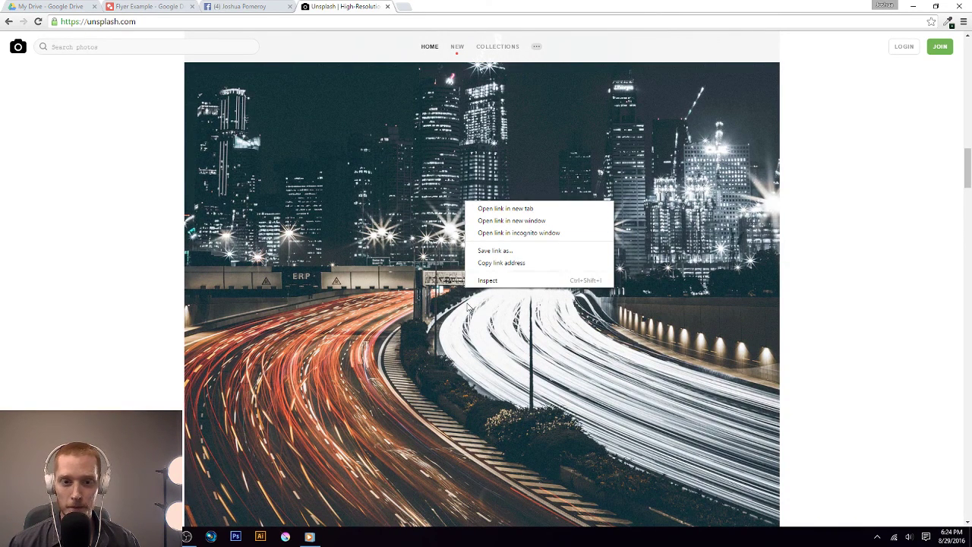
left_click(501, 262)
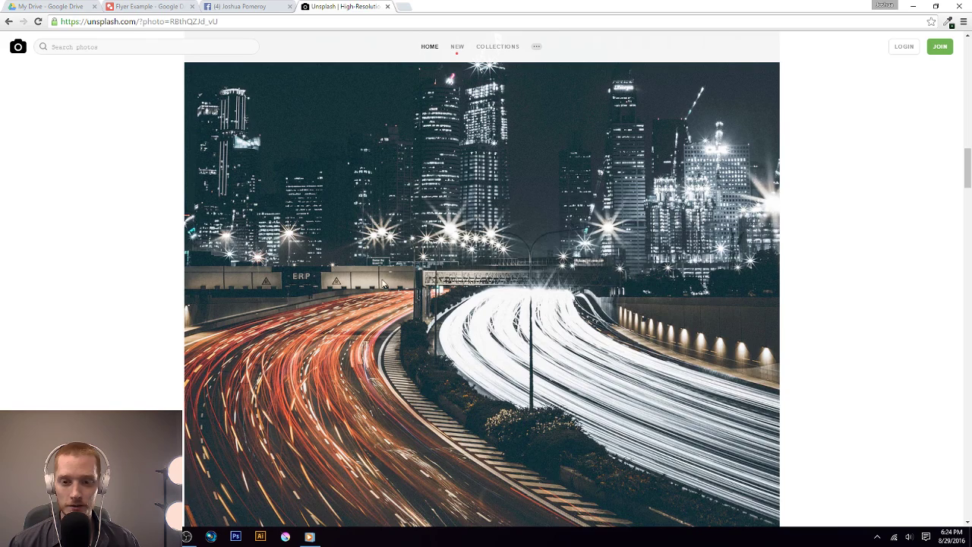
left_click(438, 226)
left_click(438, 226)
right_click(439, 227)
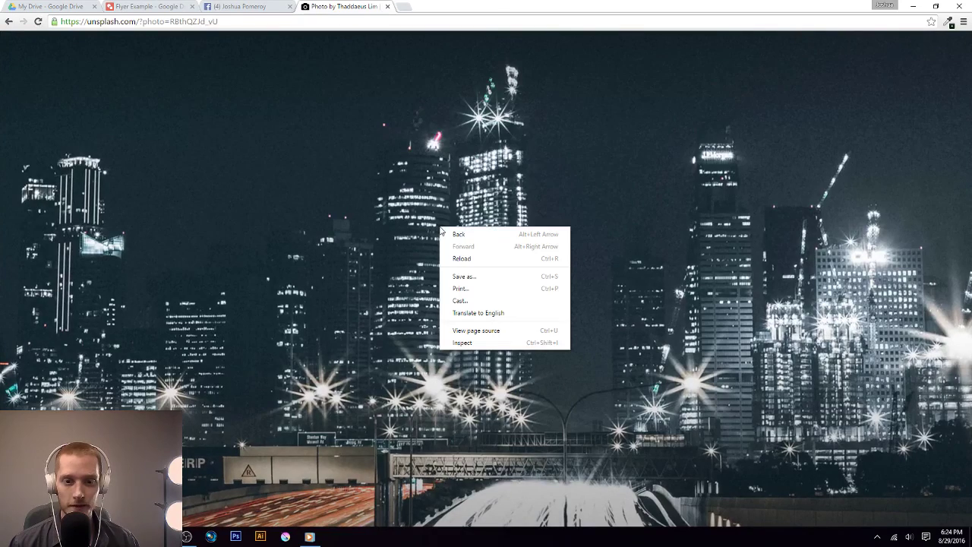
right_click(711, 265)
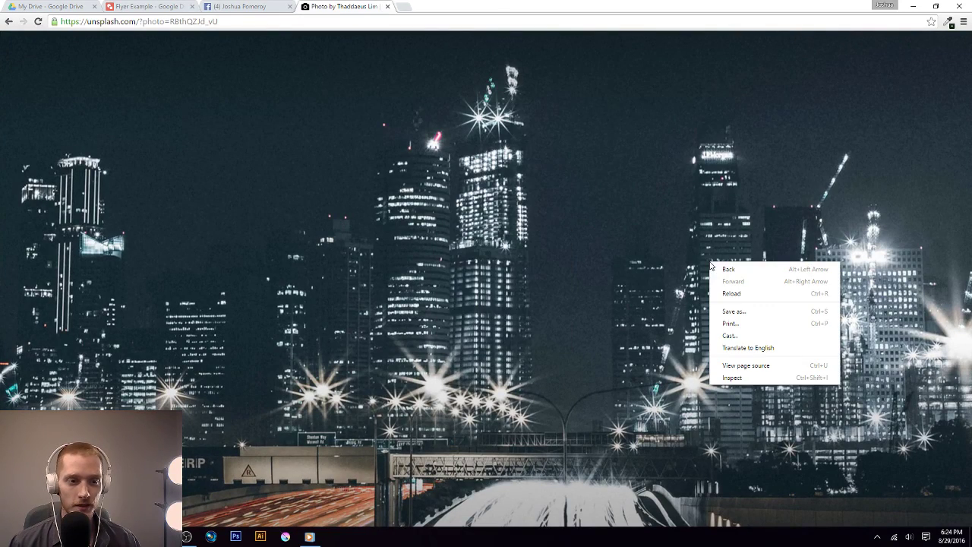
left_click(512, 317)
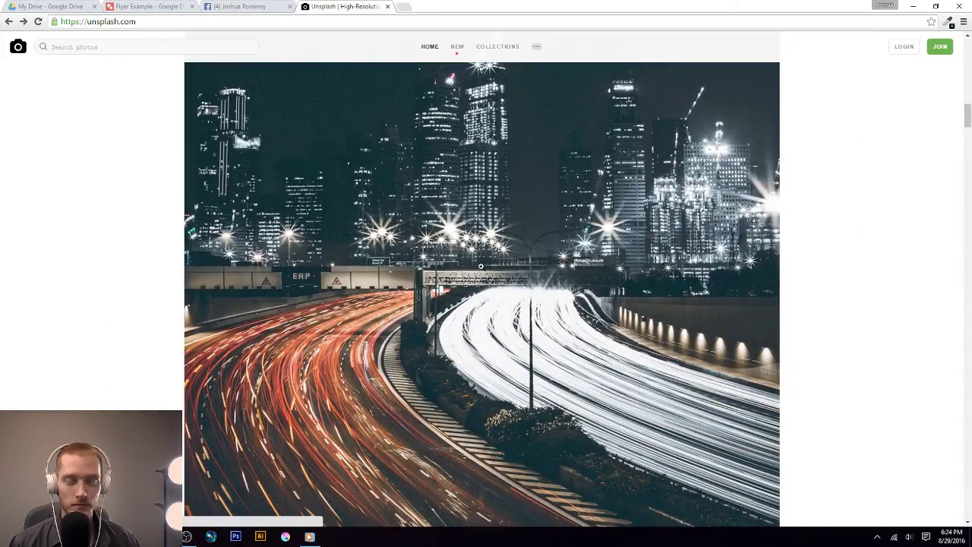
Enlarge the night highway photo, inspect its page element, and copy the link address of the img source.
left_click(486, 279)
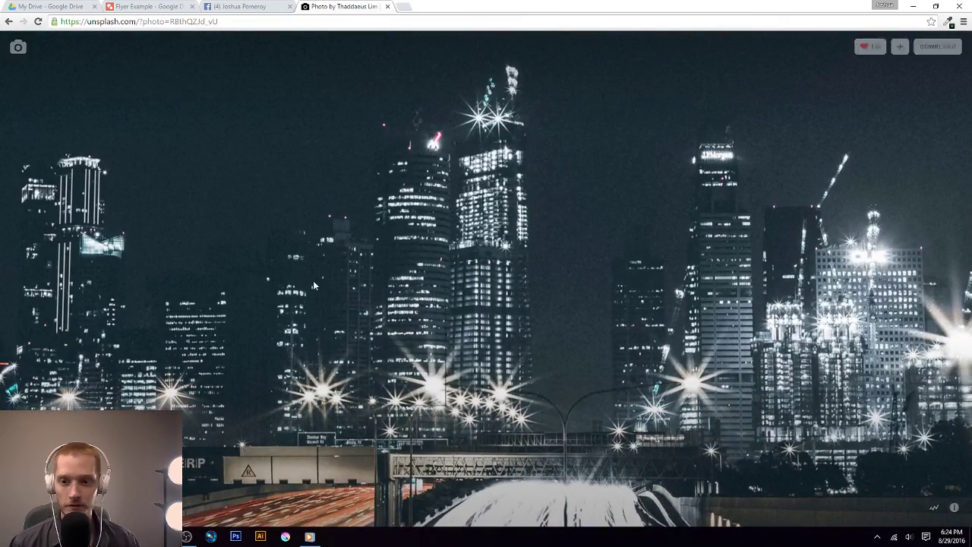
right_click(313, 282)
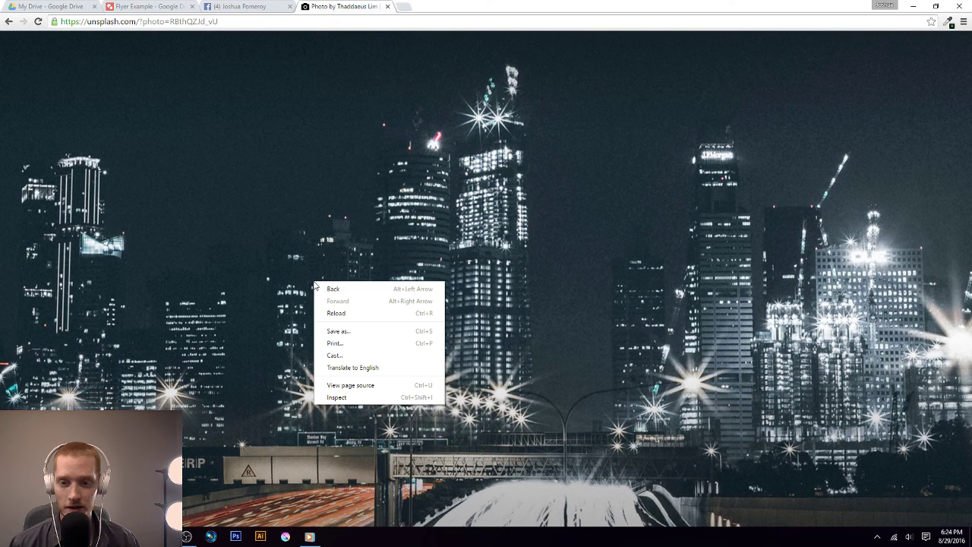
left_click(187, 363)
right_click(481, 347)
left_click(334, 362)
right_click(366, 328)
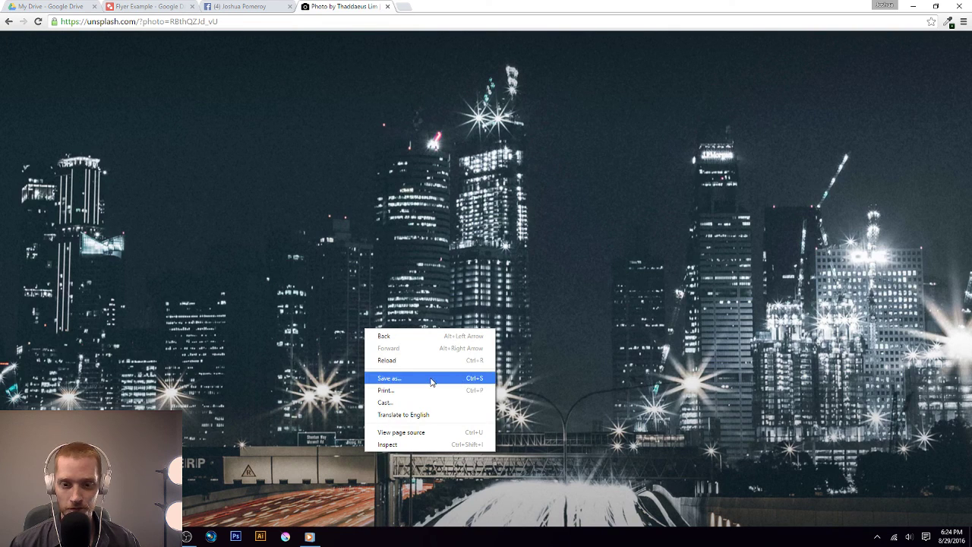
left_click(403, 444)
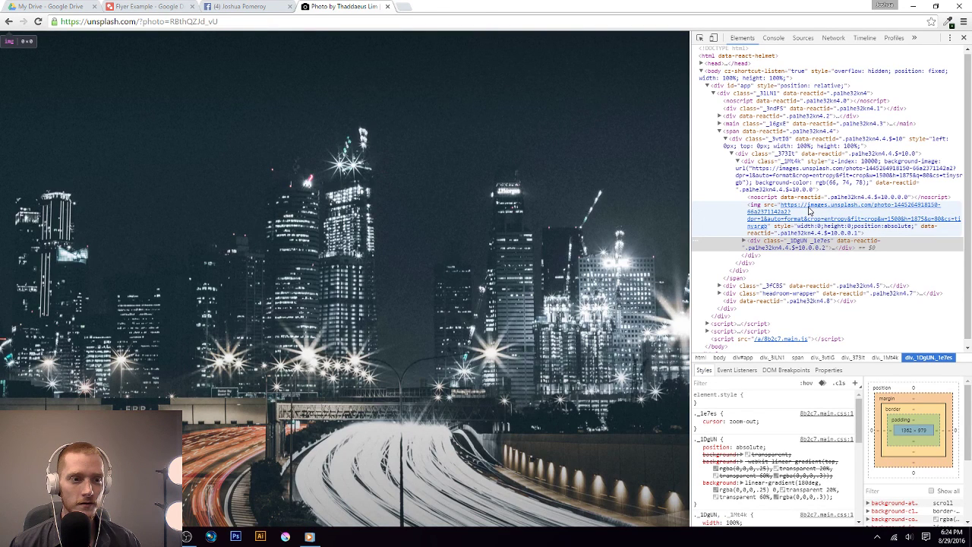
right_click(866, 206)
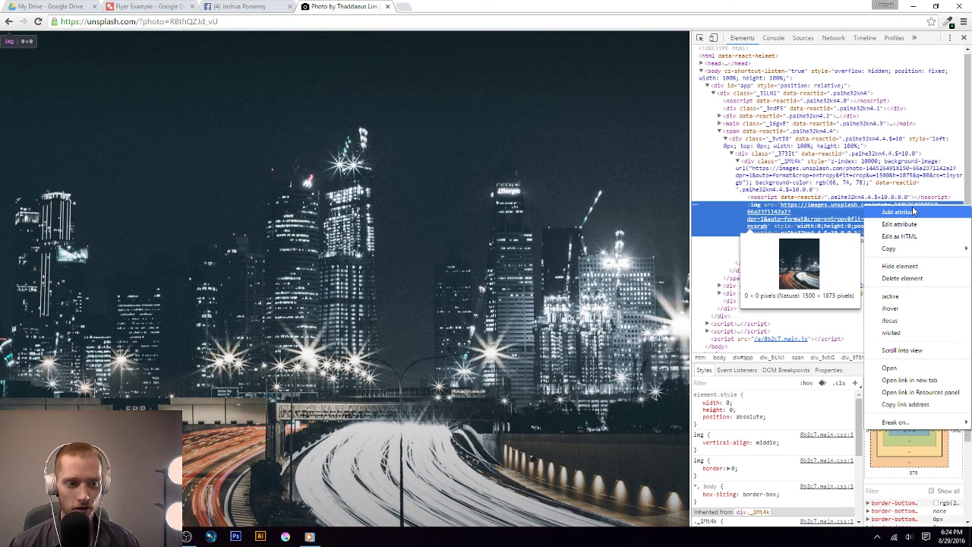
left_click(894, 404)
Return to the Flyer Example drawing and insert the night highway photo using the copied image URL.
left_click(144, 6)
key("ctrl+v")
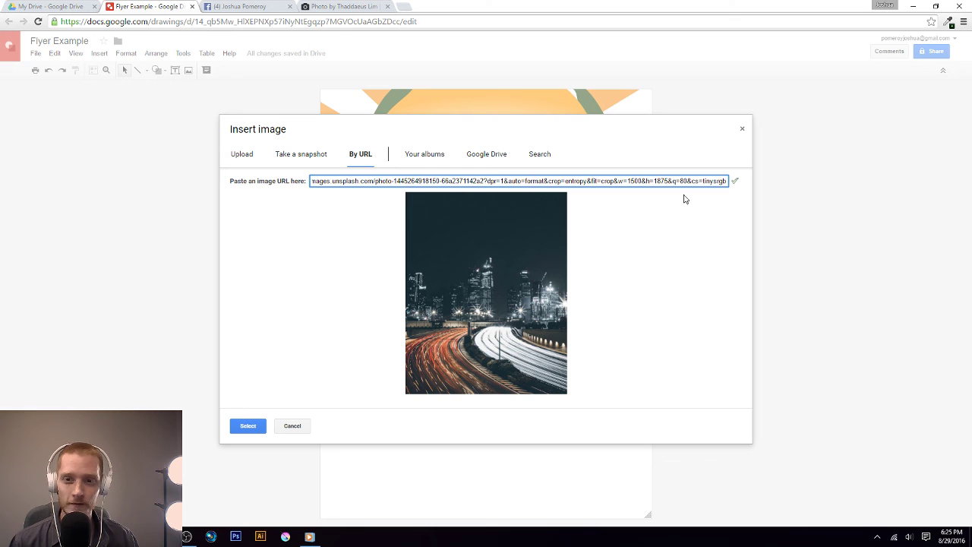
left_click(247, 425)
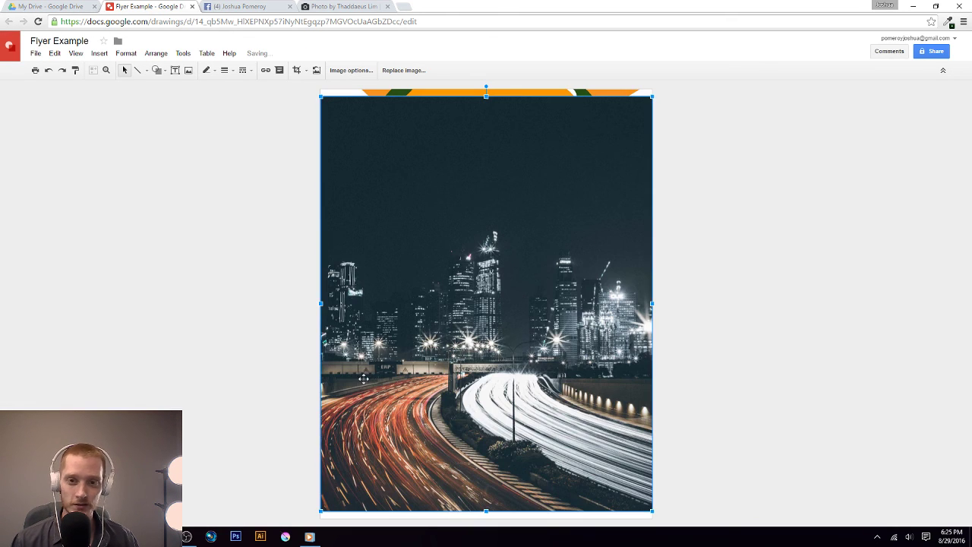
Move the highway photo aside, delete the SoulShine Yoga card beneath it, and align the photo with the page's top edge.
left_click_drag(446, 312, 222, 301)
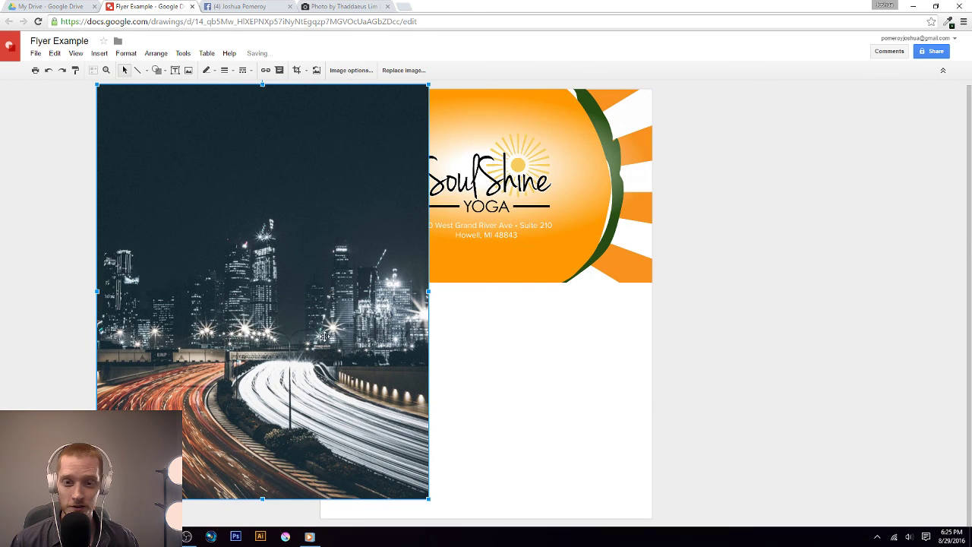
left_click(515, 241)
key("Delete")
left_click_drag(315, 261, 526, 265)
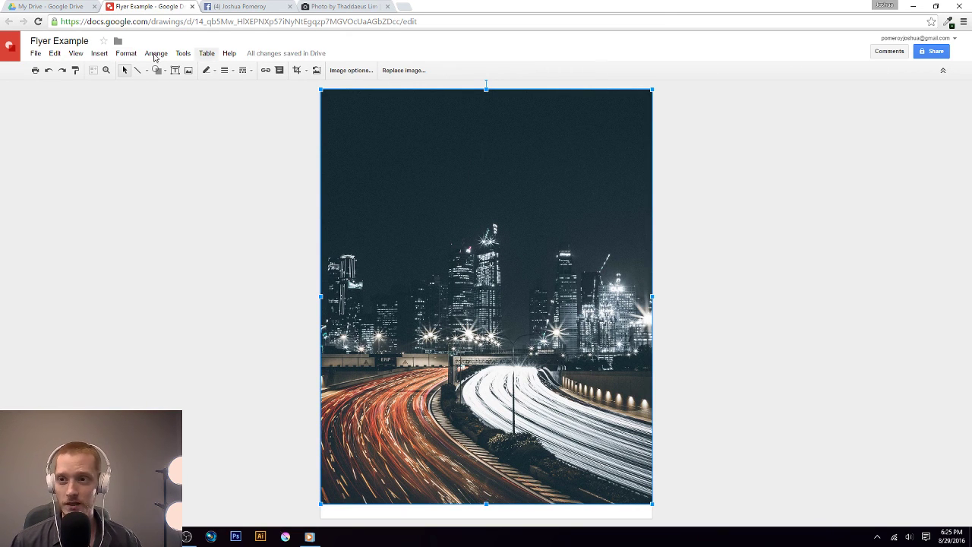
Start inserting another image and check the personal photo albums as a source.
left_click(99, 53)
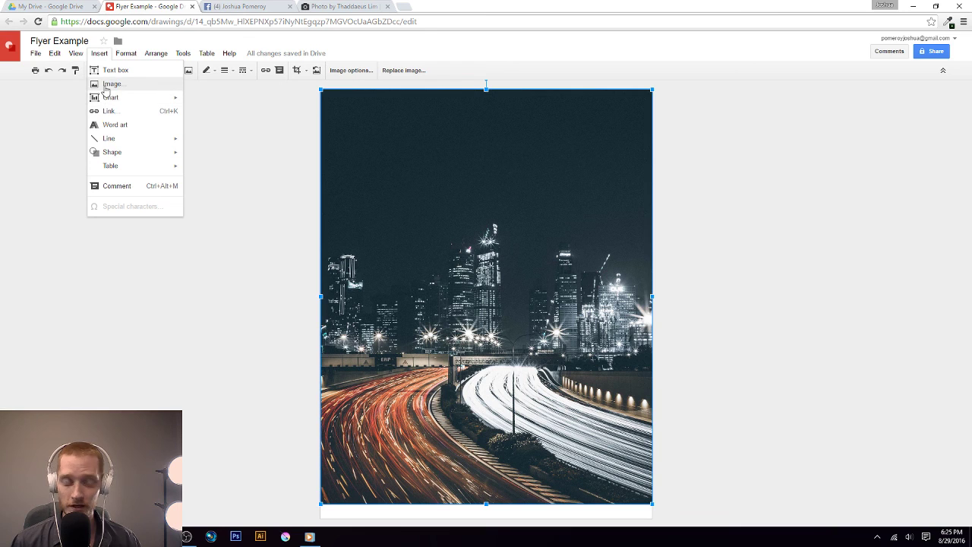
left_click(105, 85)
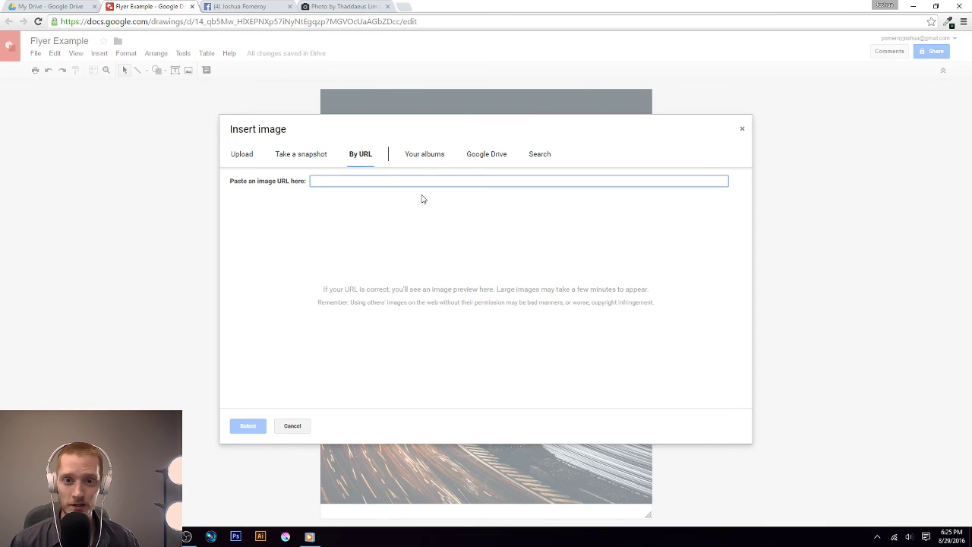
left_click(435, 161)
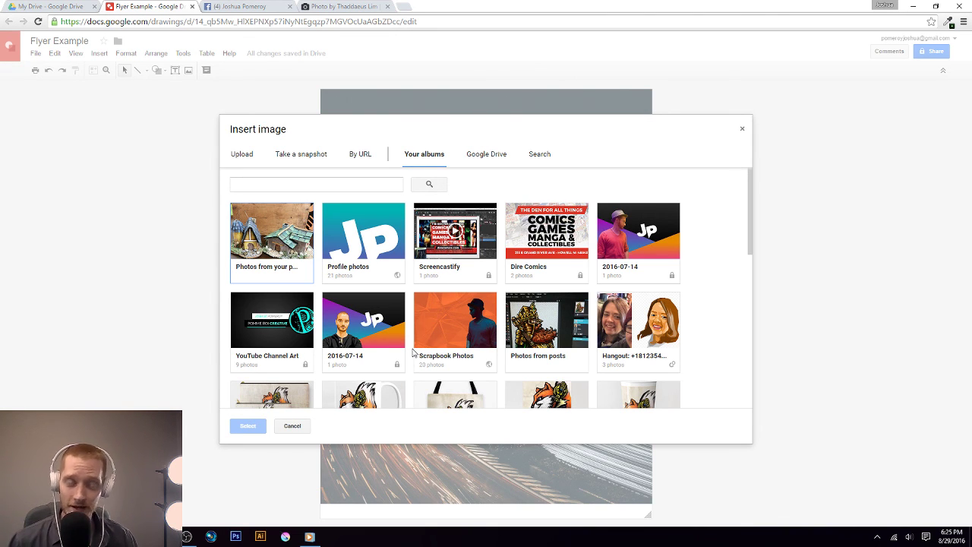
Switch the image source to Google Drive and search its images for "wallpapers".
left_click(487, 156)
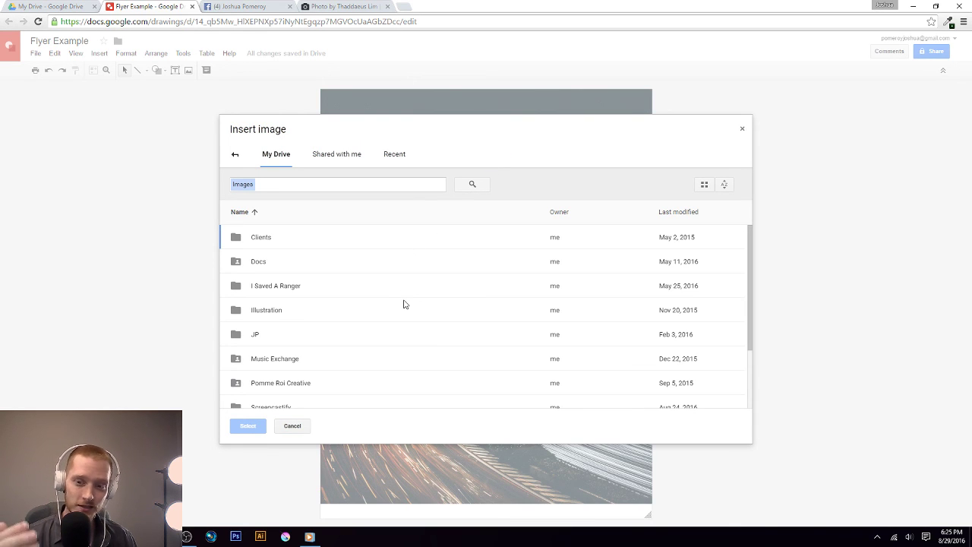
left_click(346, 185)
type("wa")
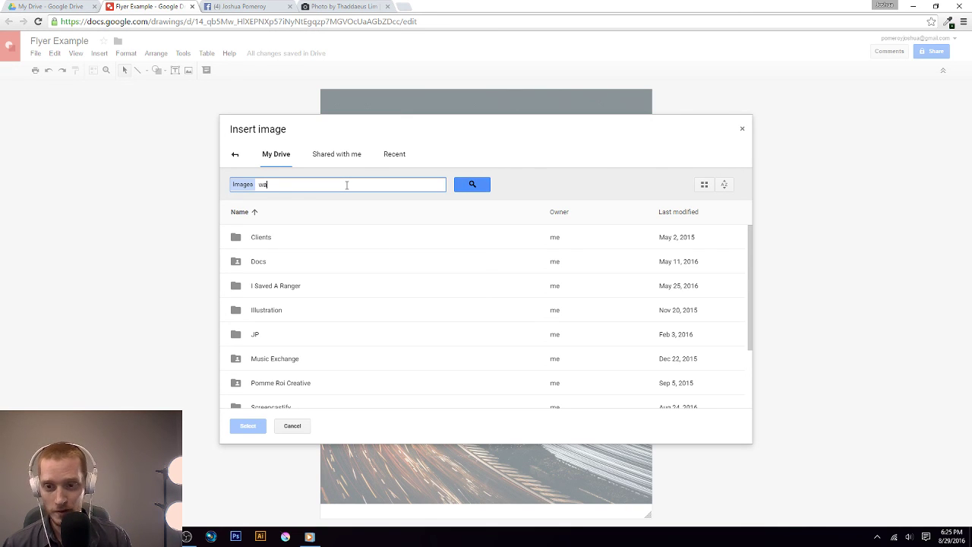
type("llpapers")
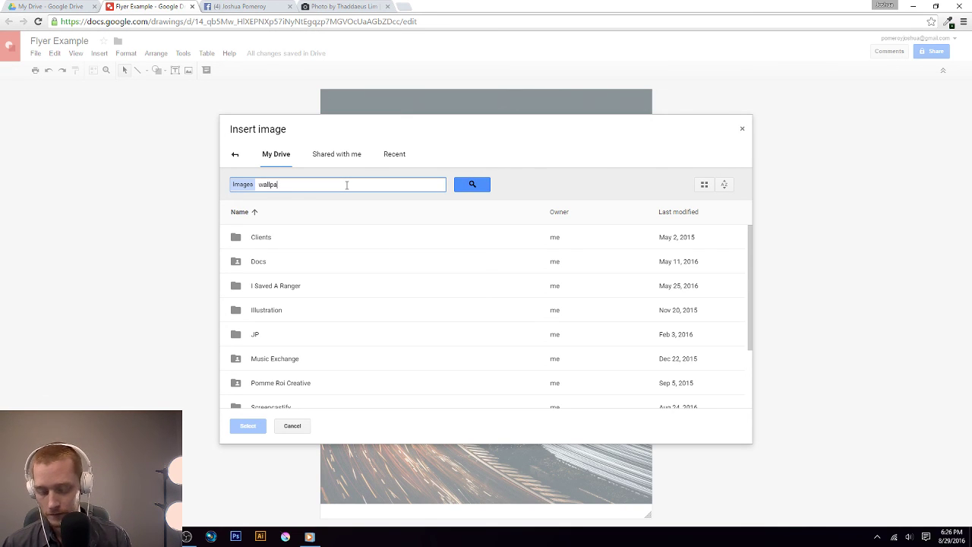
key("Return")
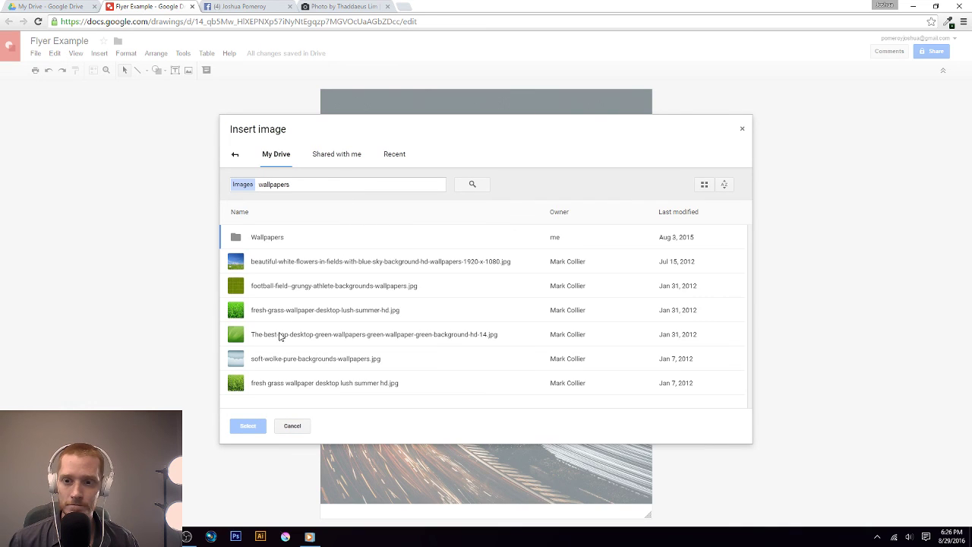
Insert Material Paper 03.jpg from Wallpapers > Images > Material Paper > Horizontal, and delete it from the page.
double_click(266, 239)
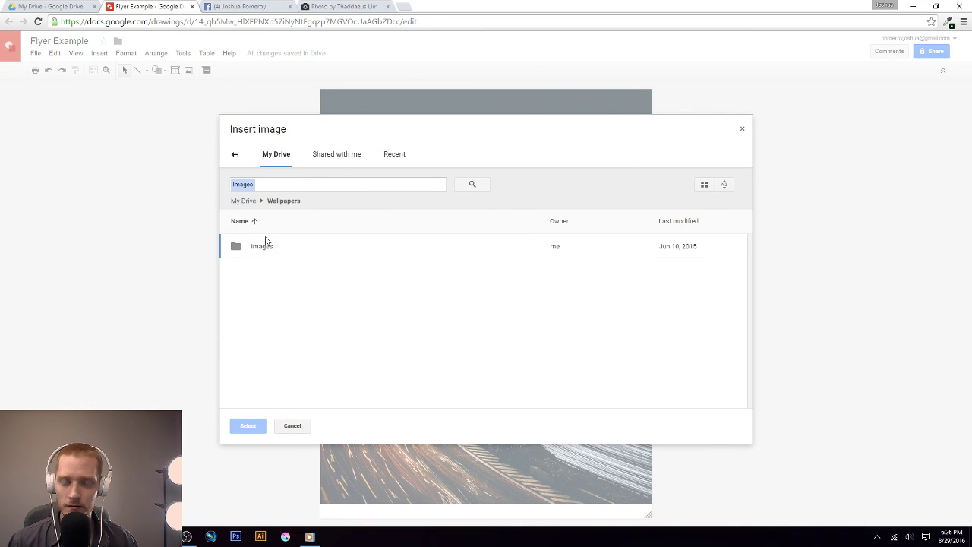
double_click(257, 249)
double_click(273, 248)
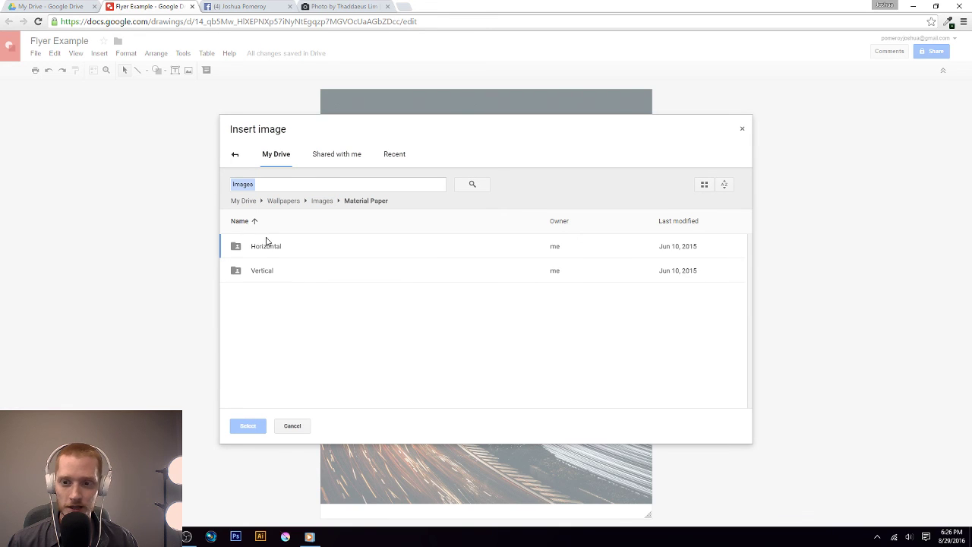
double_click(273, 247)
left_click(302, 256)
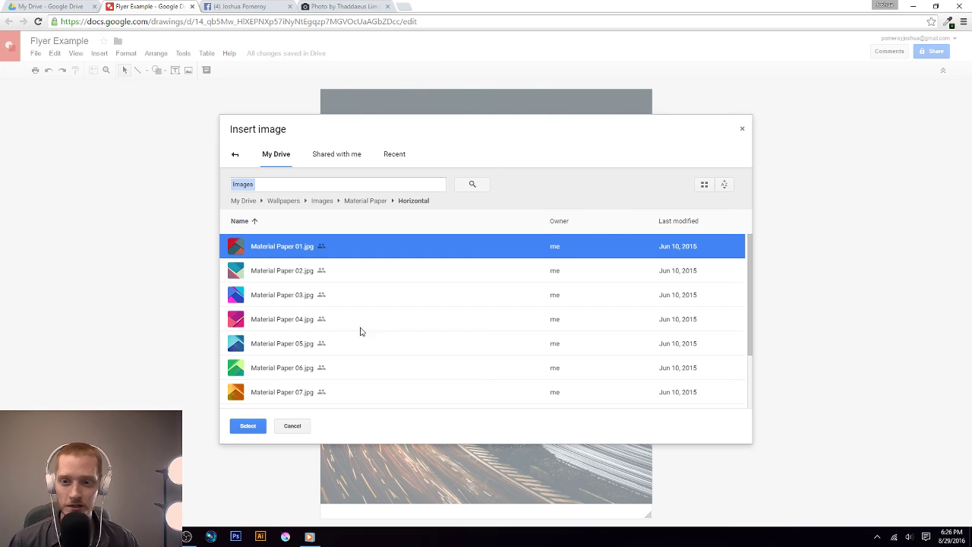
left_click(285, 304)
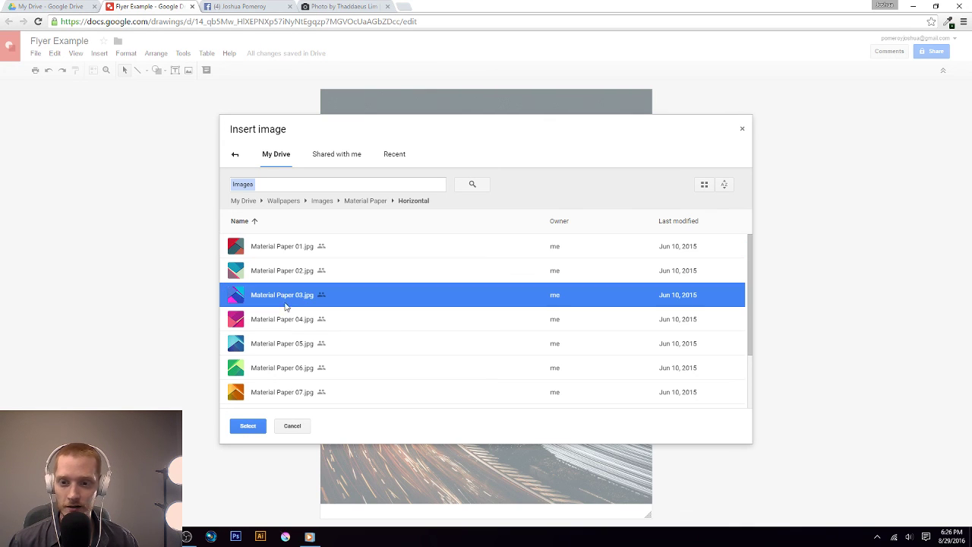
left_click(246, 428)
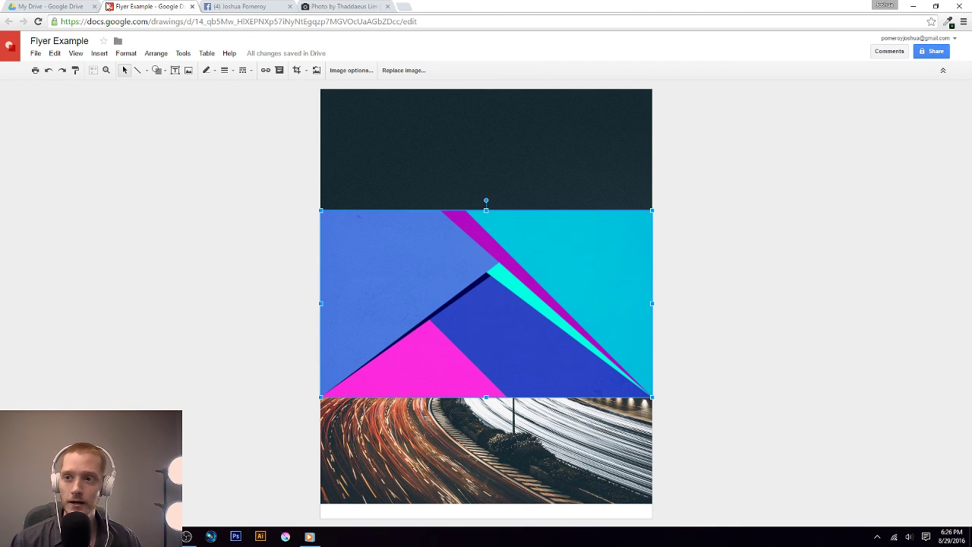
left_click_drag(455, 250, 314, 235)
key("Delete")
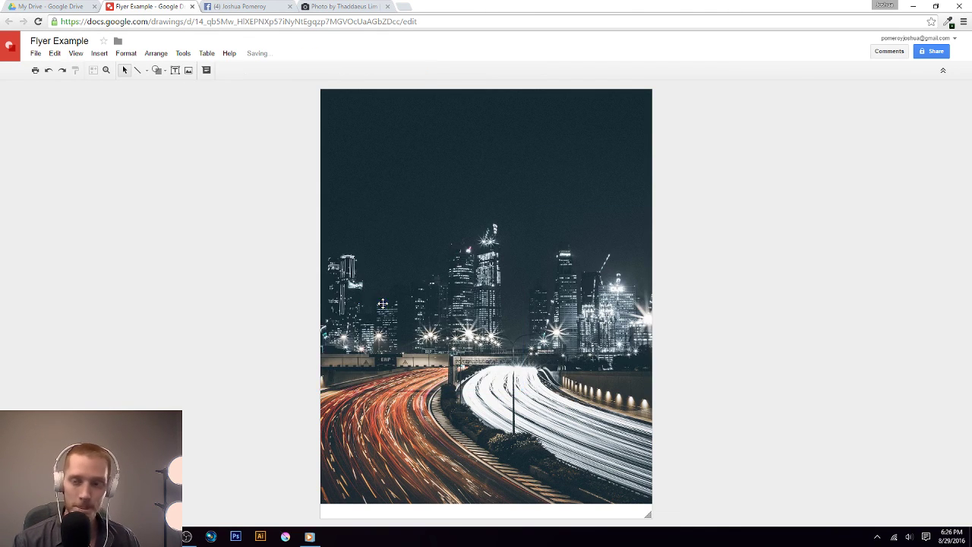
Start inserting another image, revisit My Drive as a source, and return to the list of image sources.
left_click(99, 54)
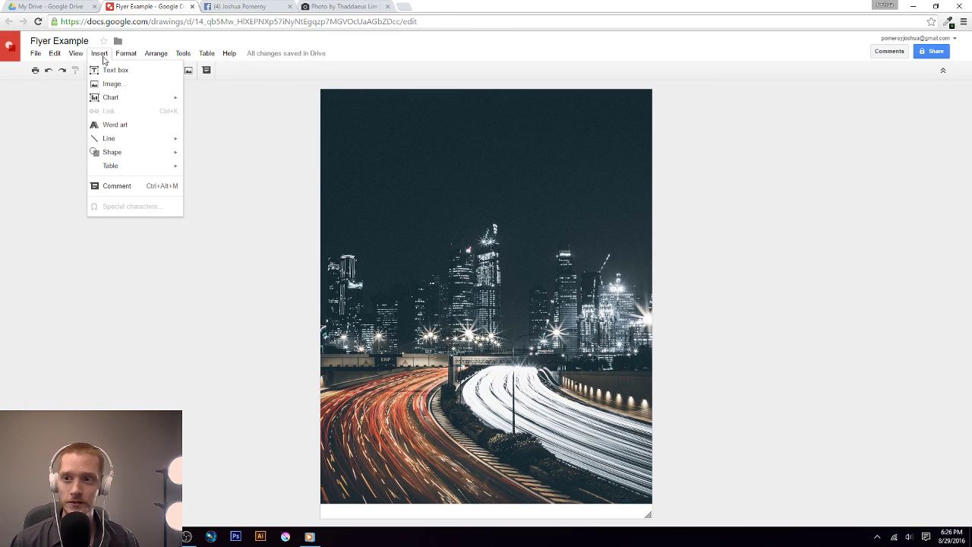
left_click(107, 84)
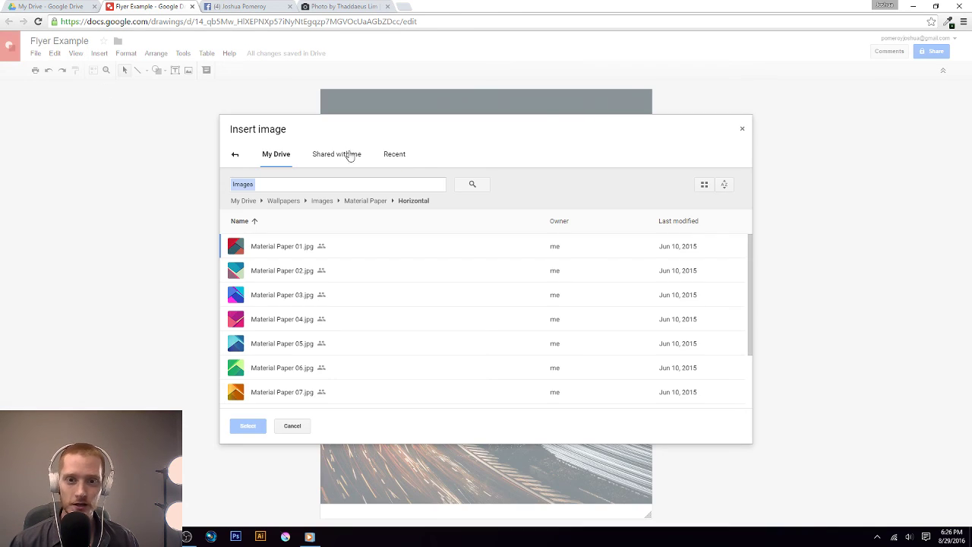
left_click(235, 157)
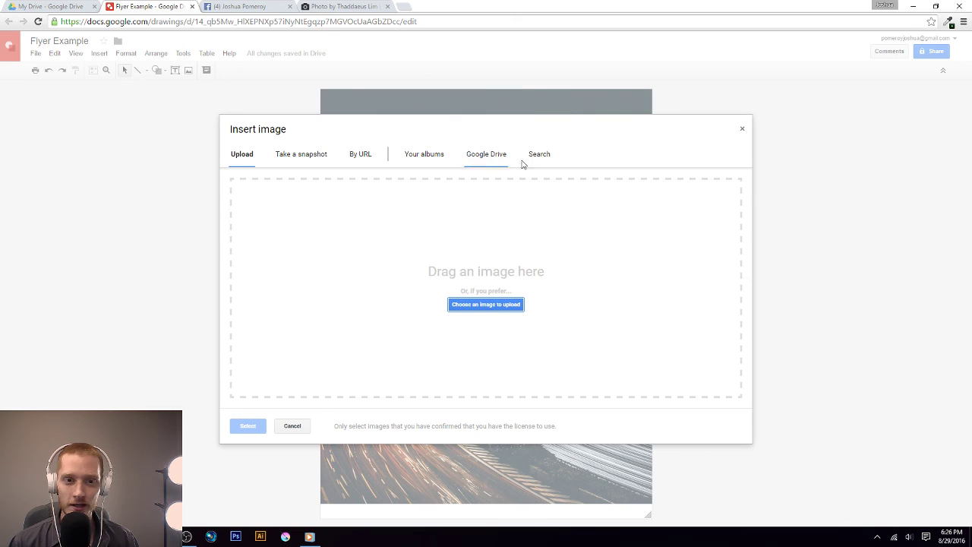
left_click(481, 157)
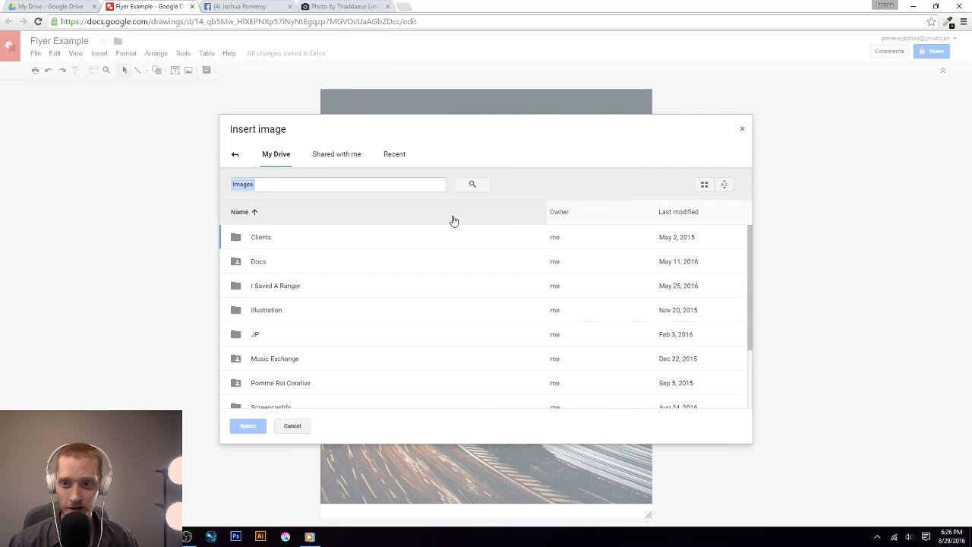
left_click(235, 157)
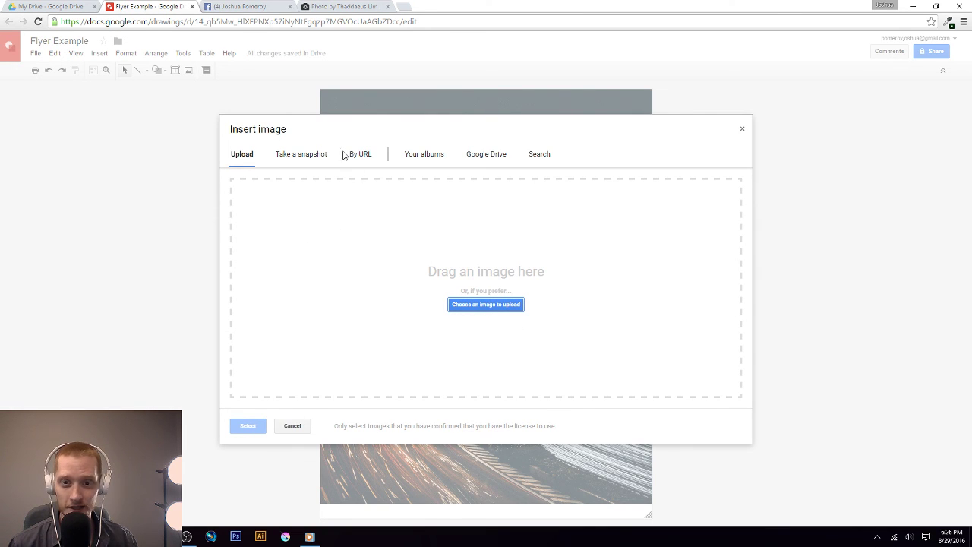
Switch the image source to web search, check the LIFE and stock image collections, and choose Google as the collection.
left_click(544, 157)
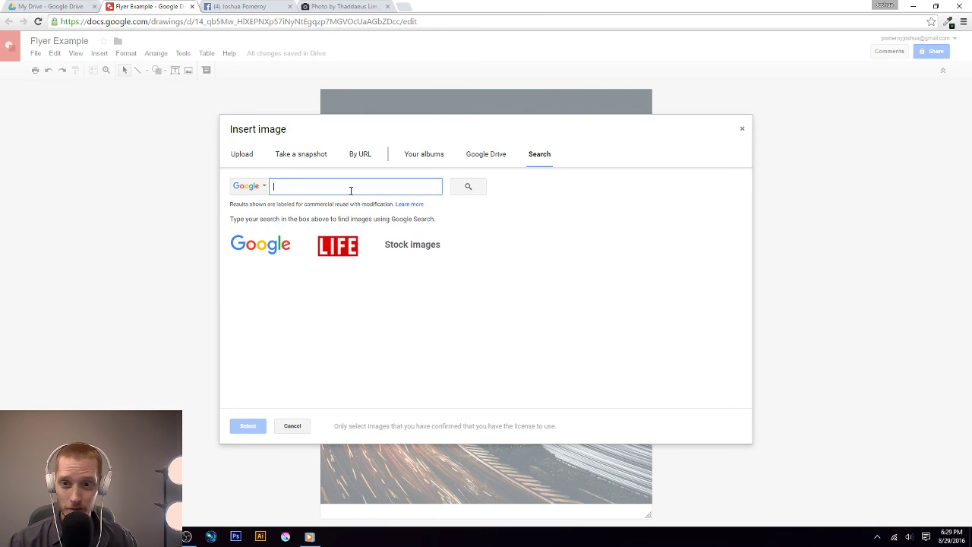
left_click(541, 156)
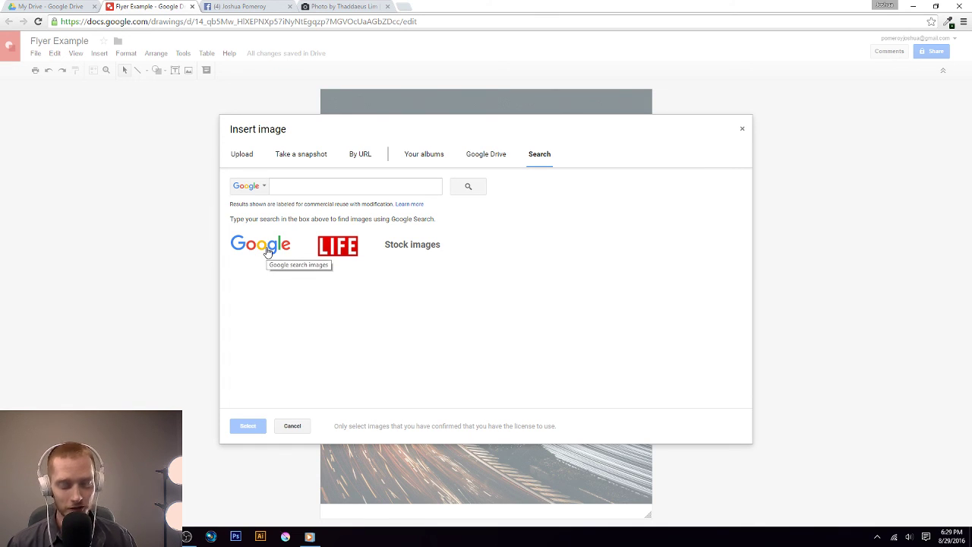
left_click(340, 249)
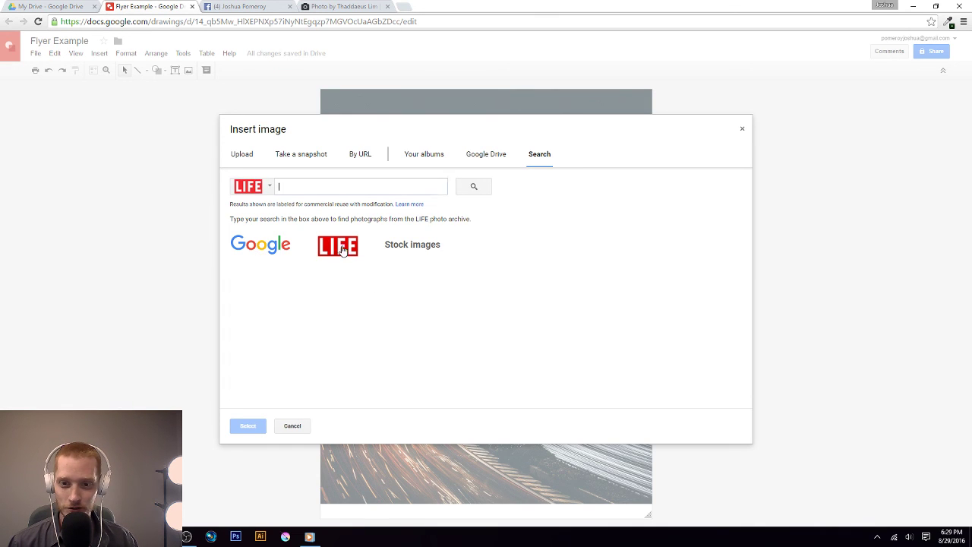
left_click(418, 251)
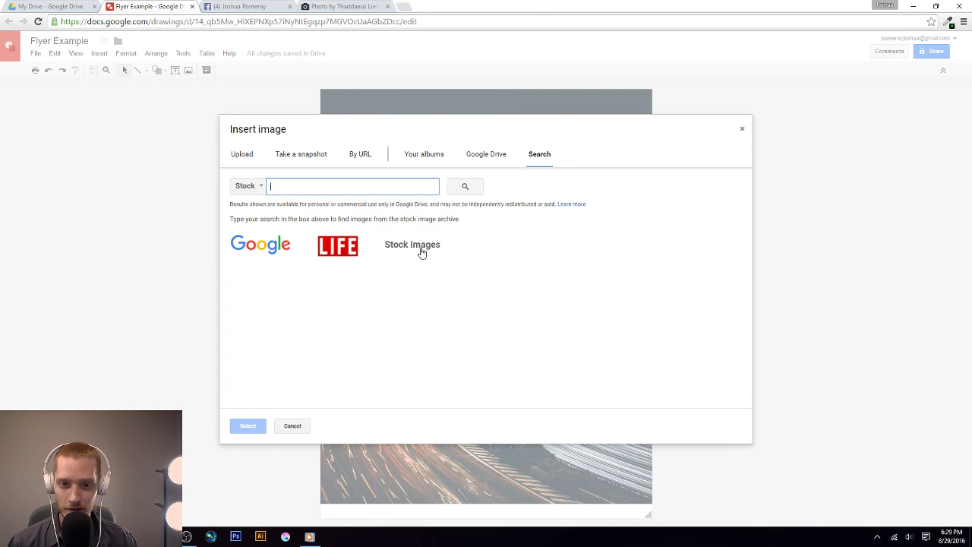
left_click(261, 251)
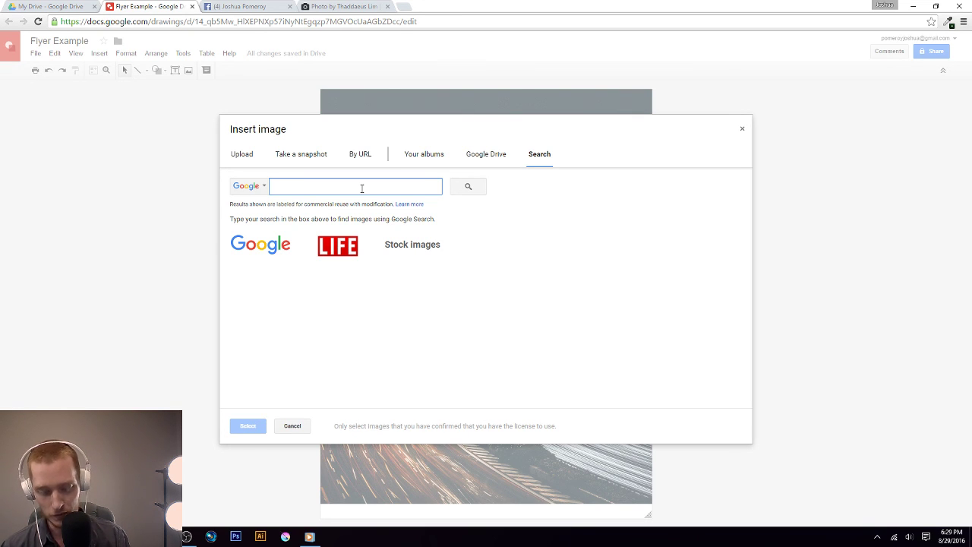
Search Google images for "bird" and insert the photo of a bird flying against a pale blue sky.
type("bird")
key("Return")
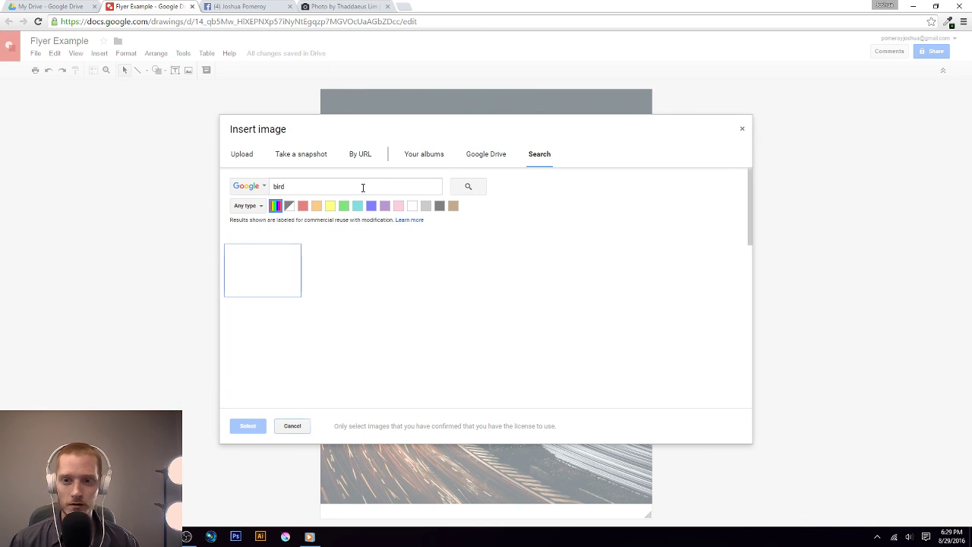
scroll(498, 358, "down", 2)
scroll(500, 359, "down", 2)
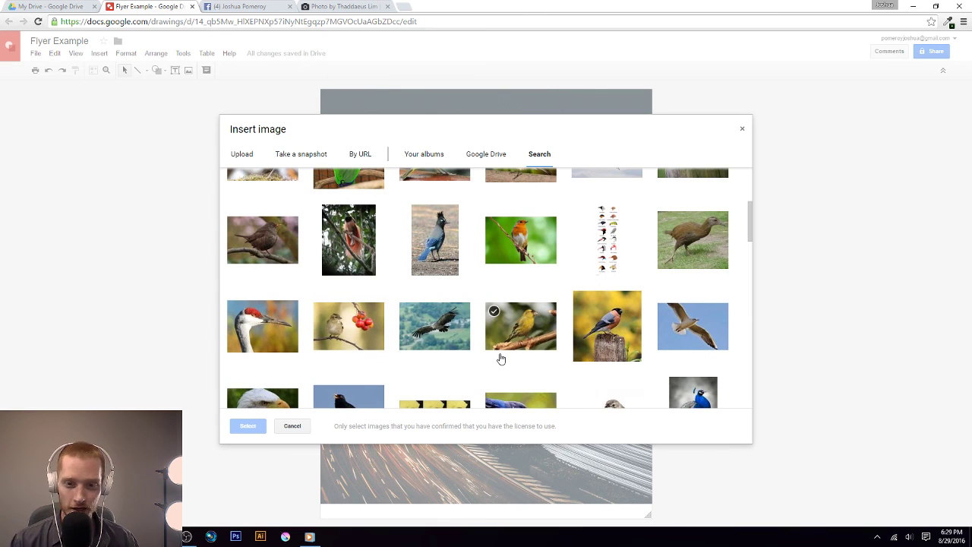
scroll(500, 358, "down", 8)
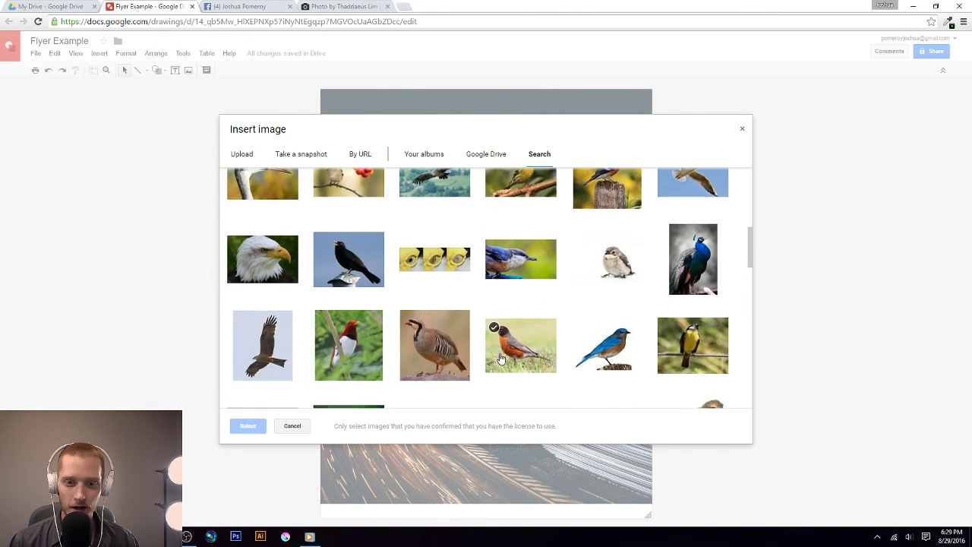
scroll(501, 358, "down", 2)
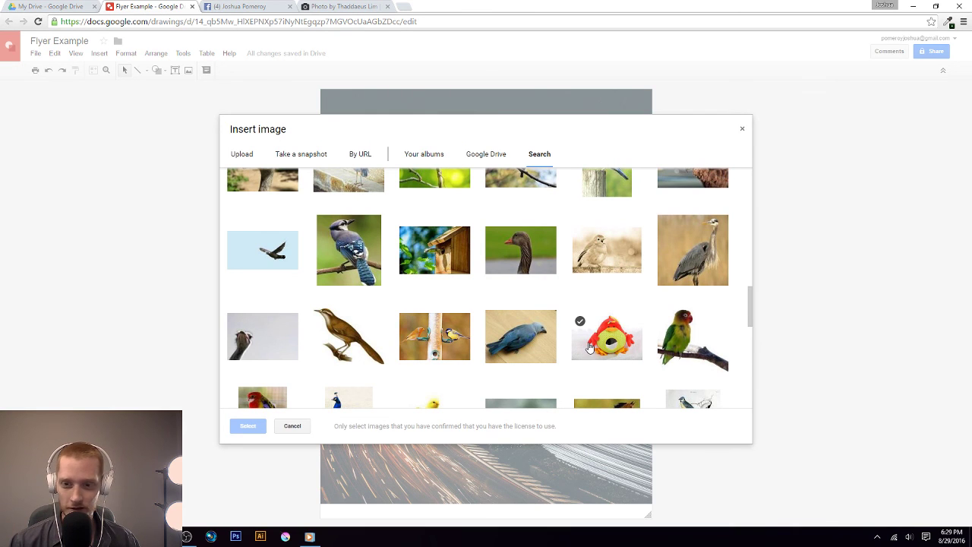
left_click(277, 258)
left_click(251, 426)
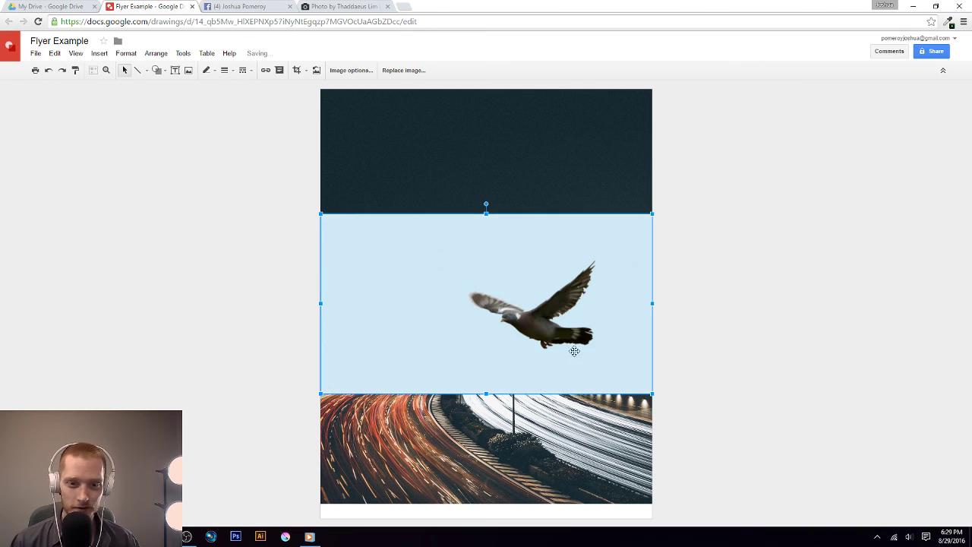
Move the bird photo off the page into the space left of it, with its top level with the page's top edge.
left_click_drag(521, 344, 279, 227)
left_click(262, 380)
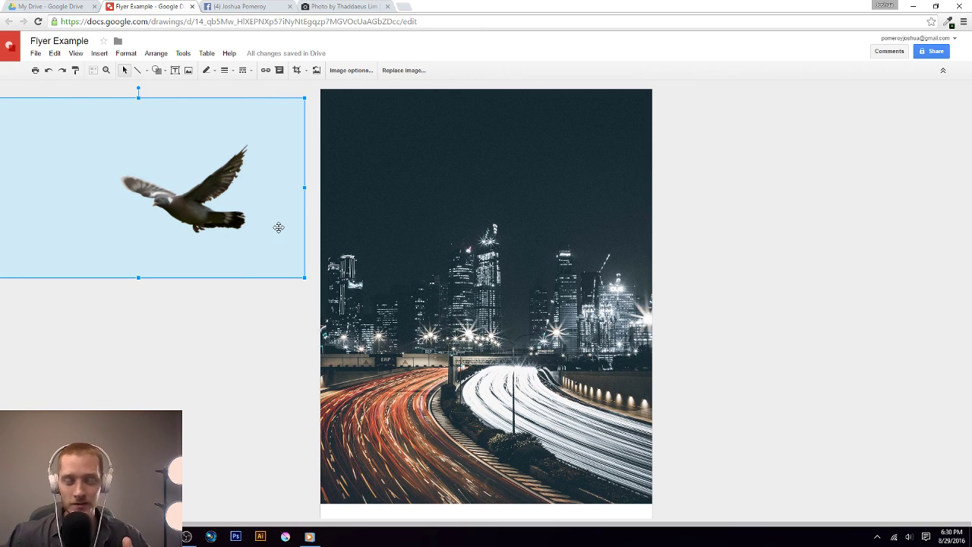
left_click_drag(274, 245, 255, 229)
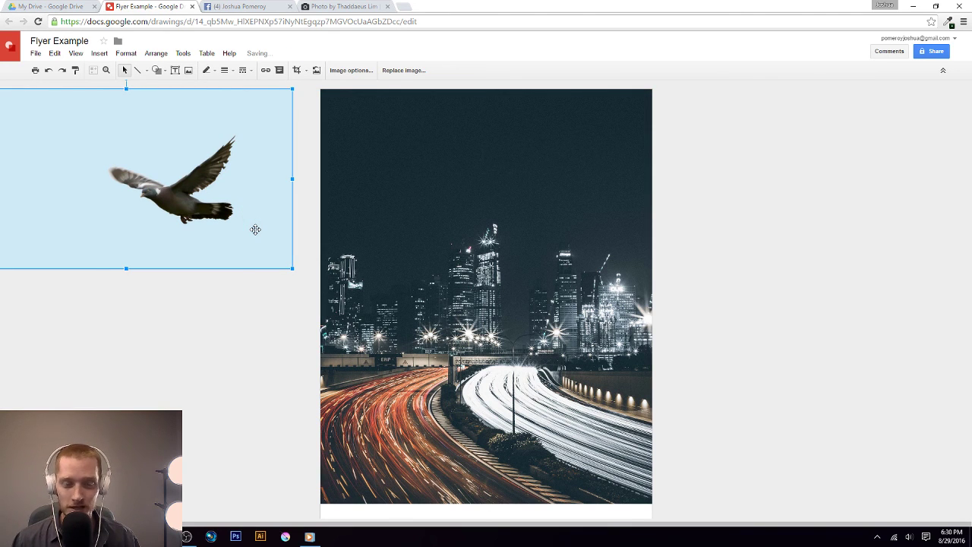
left_click(263, 332)
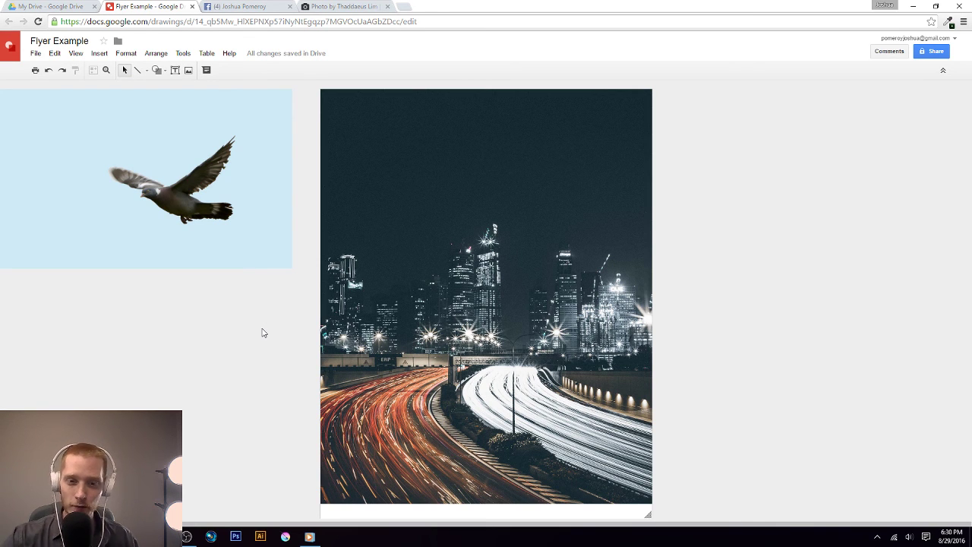
left_click_drag(373, 302, 373, 281)
left_click(247, 369)
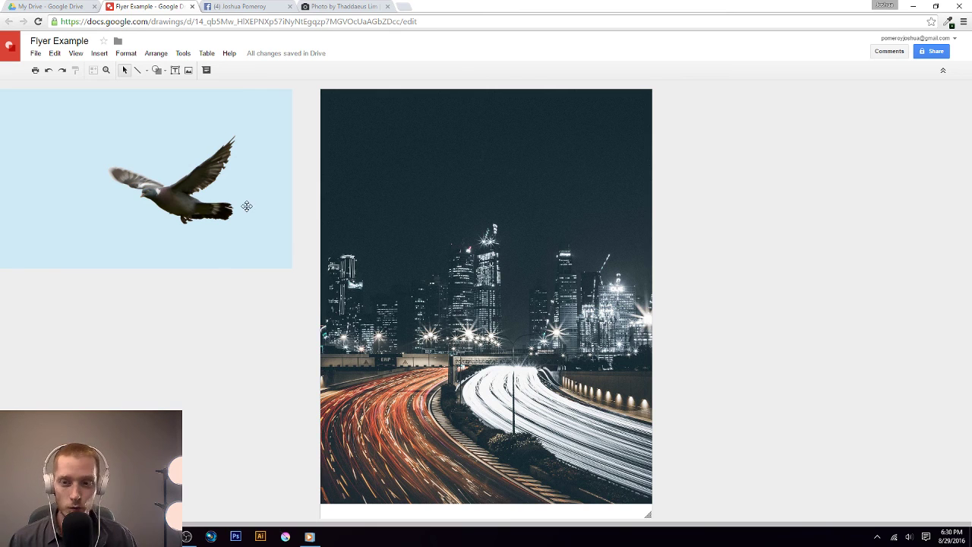
Crop the highway photo from its bottom edge up to the middle of the skyline, hiding the road.
left_click(442, 252)
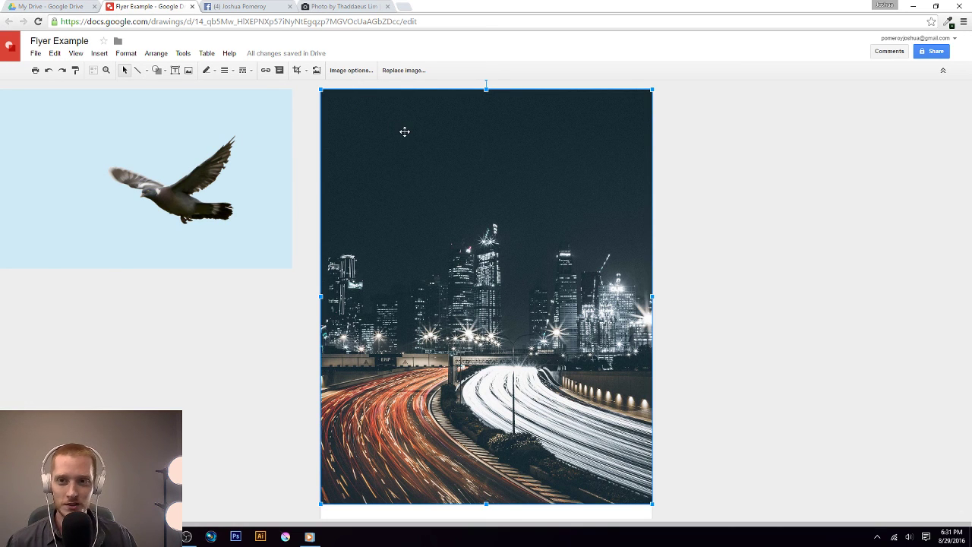
double_click(450, 190)
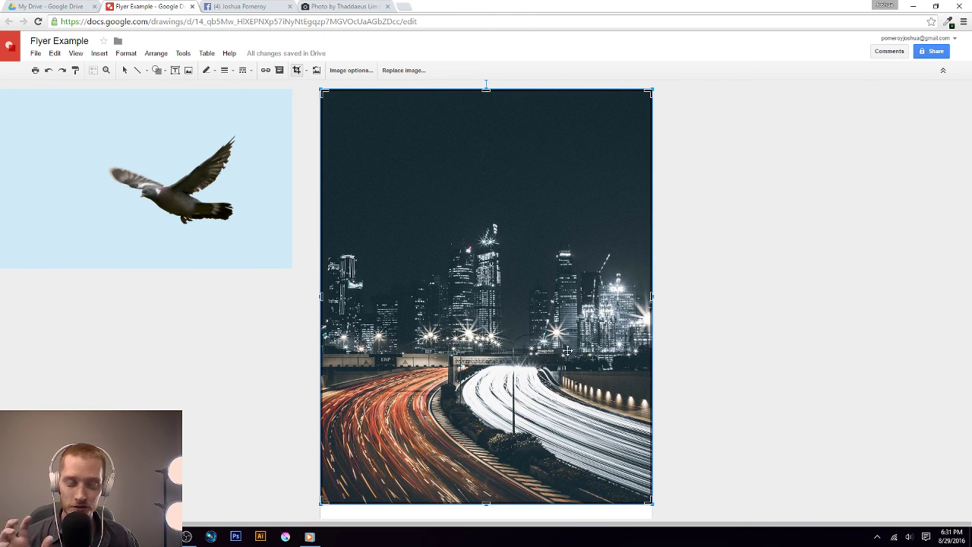
key("Return")
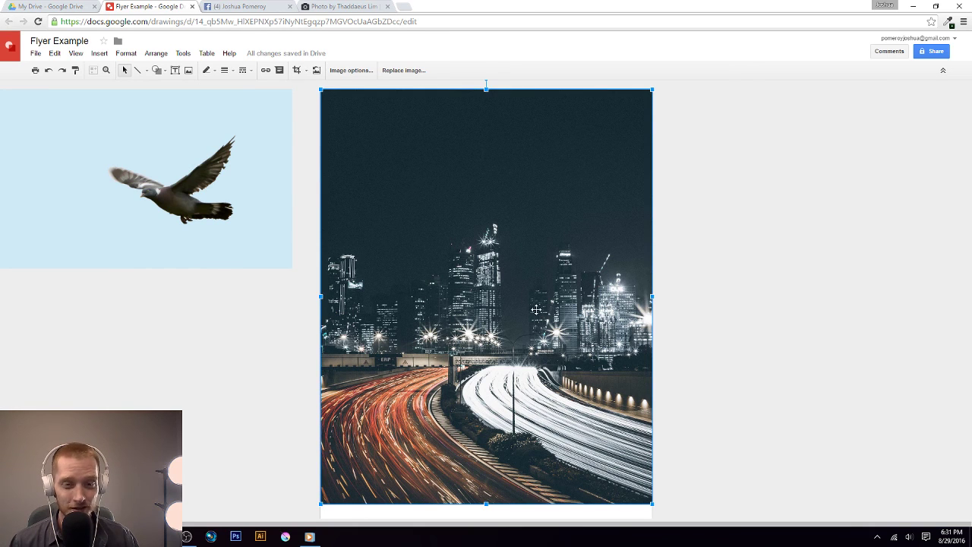
double_click(504, 270)
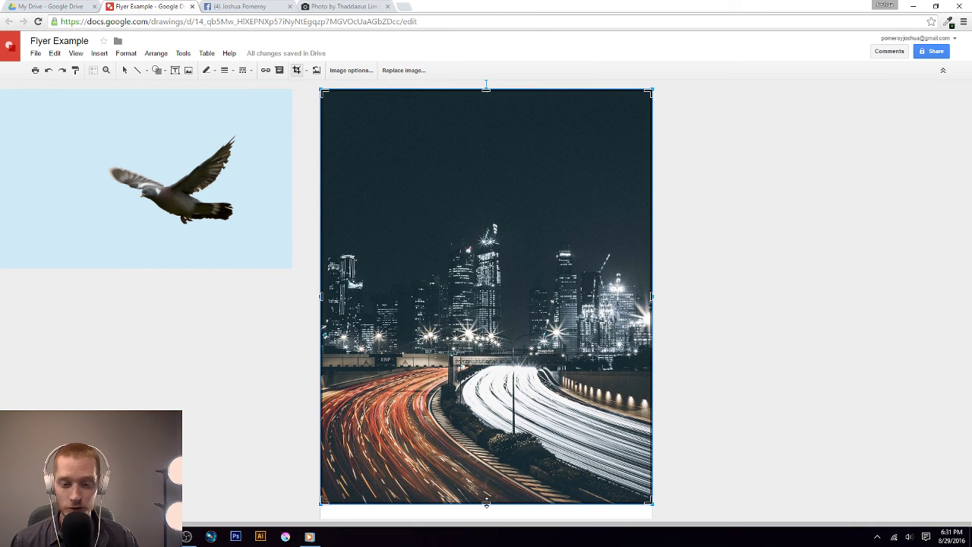
left_click_drag(487, 503, 479, 301)
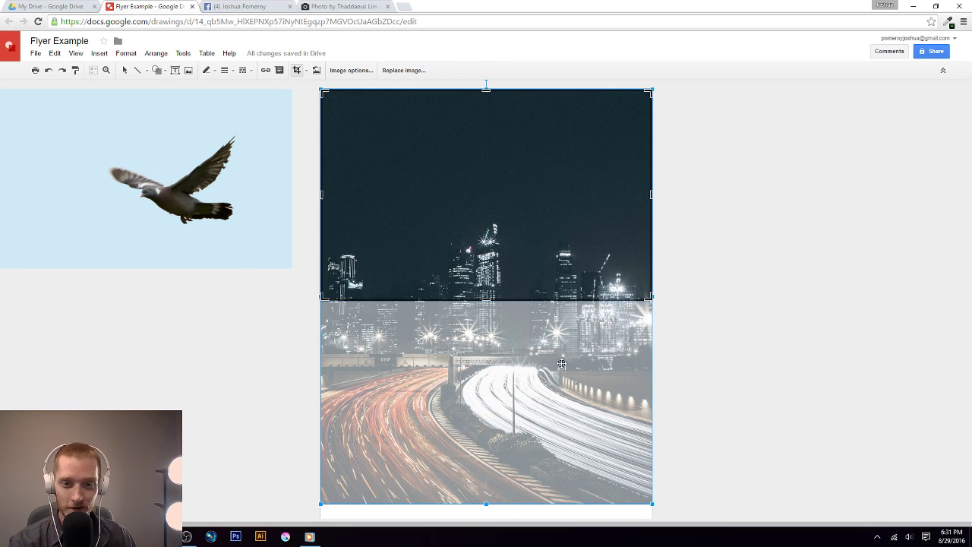
left_click(722, 344)
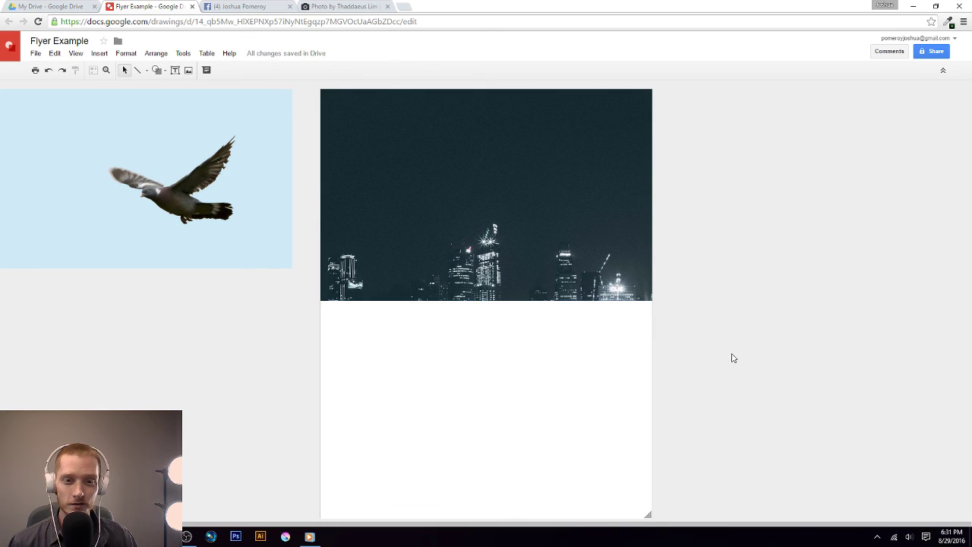
Reopen the crop frame of the highway photo to inspect it, and leave crop mode.
left_click(512, 237)
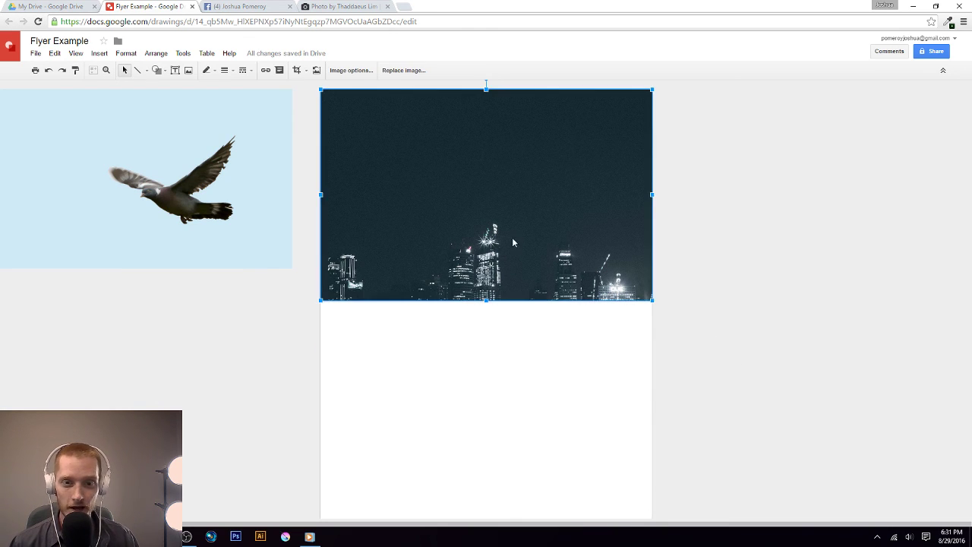
double_click(524, 275)
left_click_drag(524, 275, 529, 208)
key("Return")
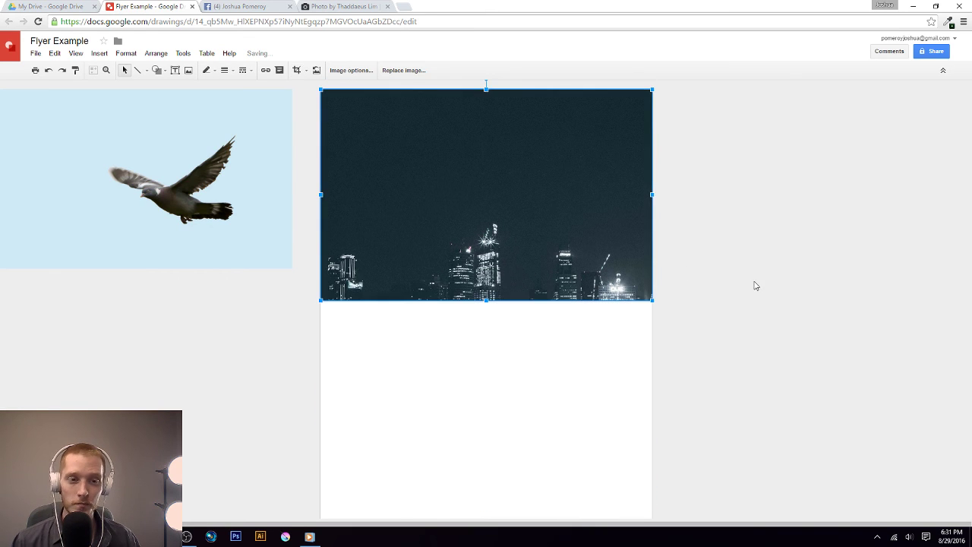
Adjust the highway photo's crop so its lower edge cuts through the skyline's tops, level with the bird photo's bottom edge.
double_click(525, 244)
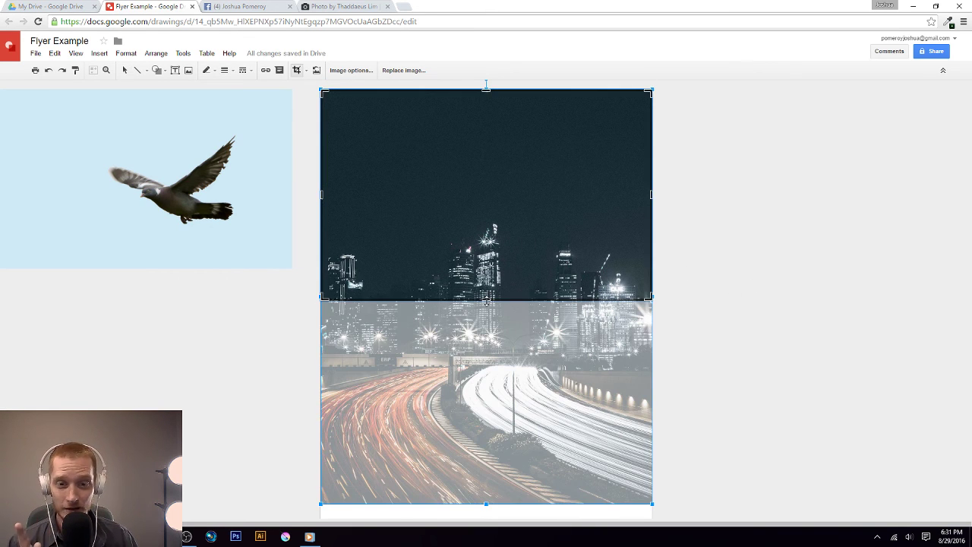
left_click_drag(486, 300, 486, 374)
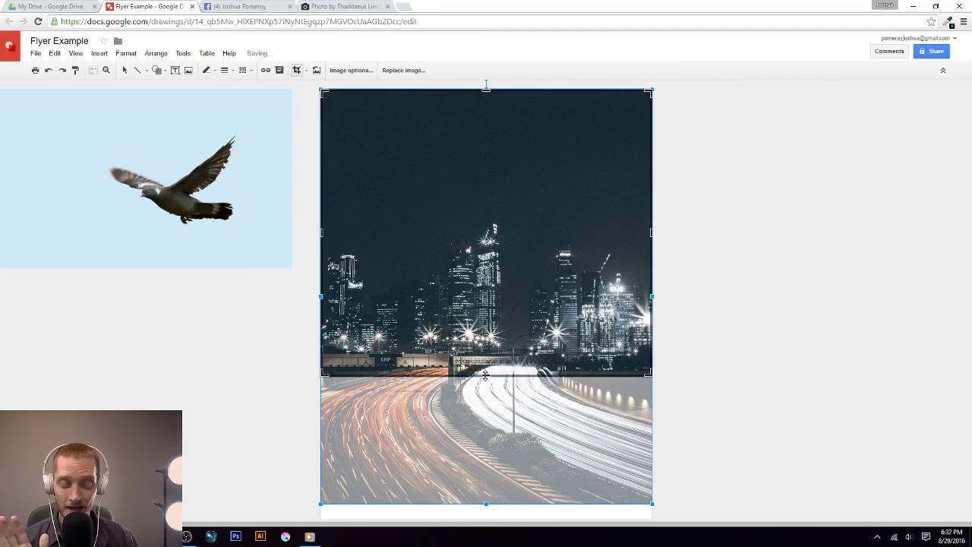
left_click_drag(469, 248, 474, 268)
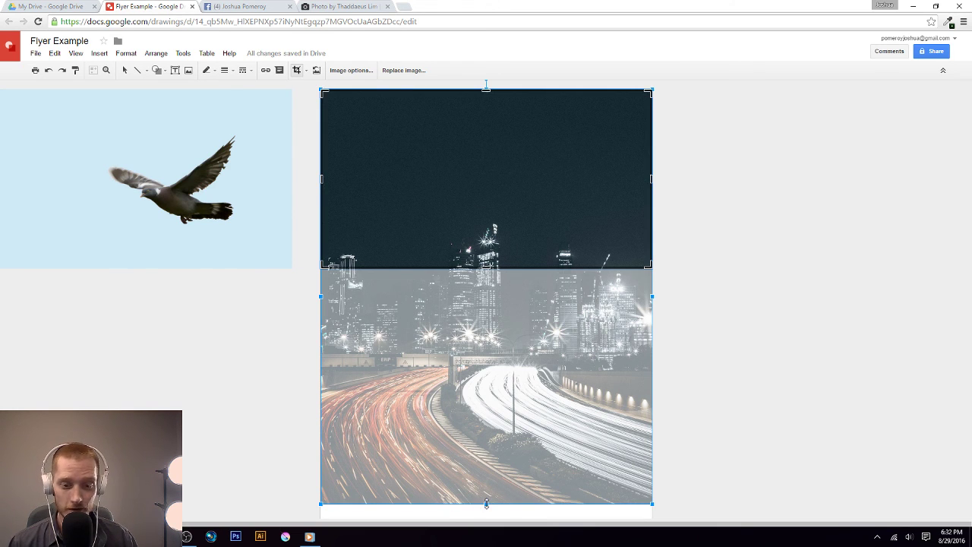
left_click_drag(480, 378, 474, 370)
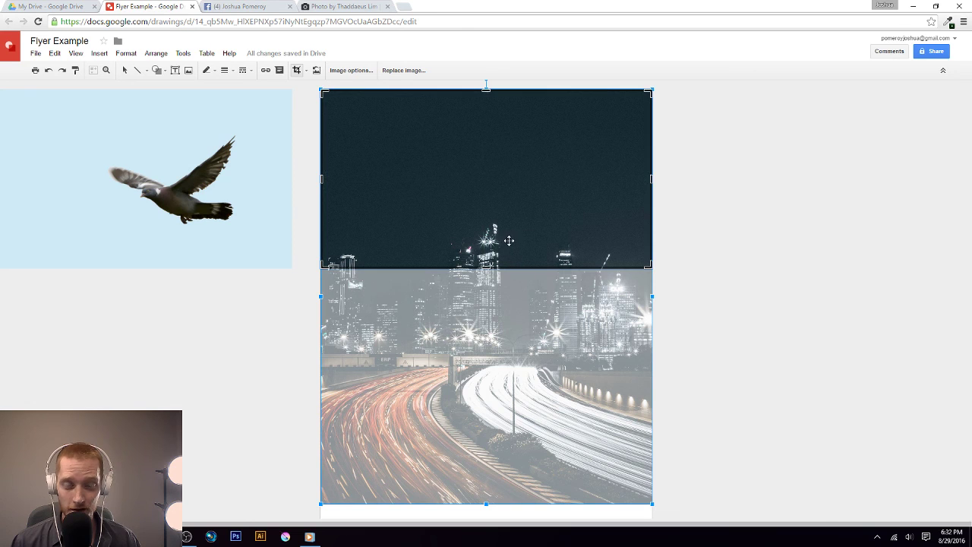
left_click_drag(458, 159, 547, 217)
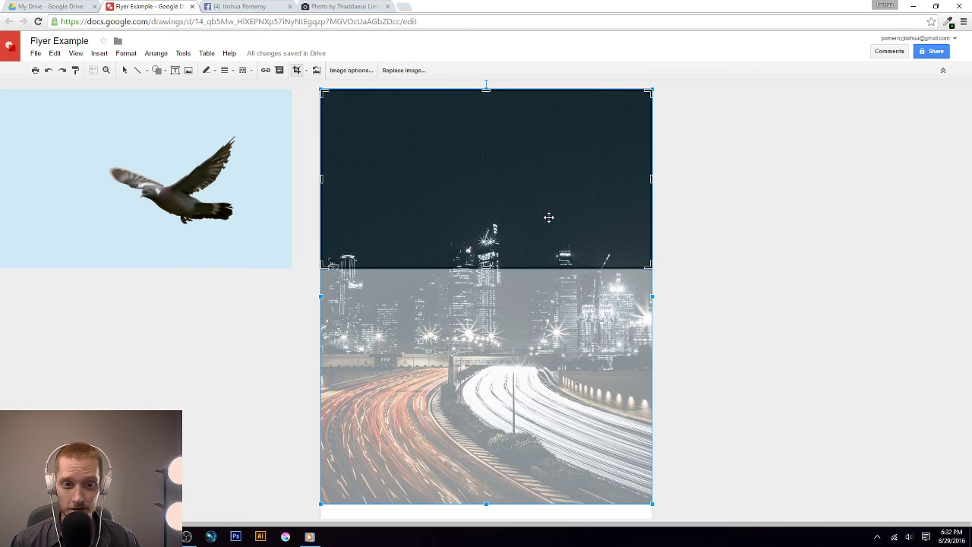
key("Return")
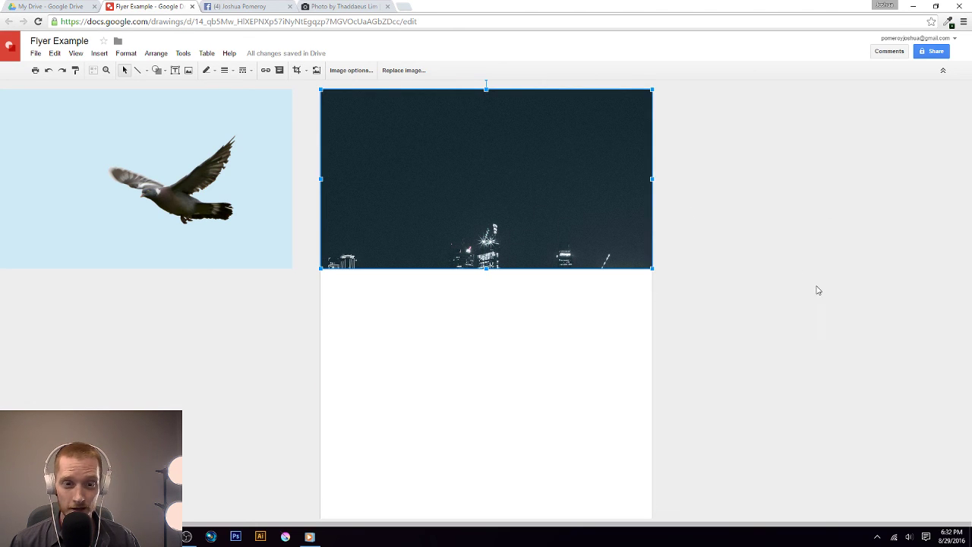
Shift the highway photo upward inside its crop frame so the skyline and the beginning of the road fill the frame.
double_click(492, 202)
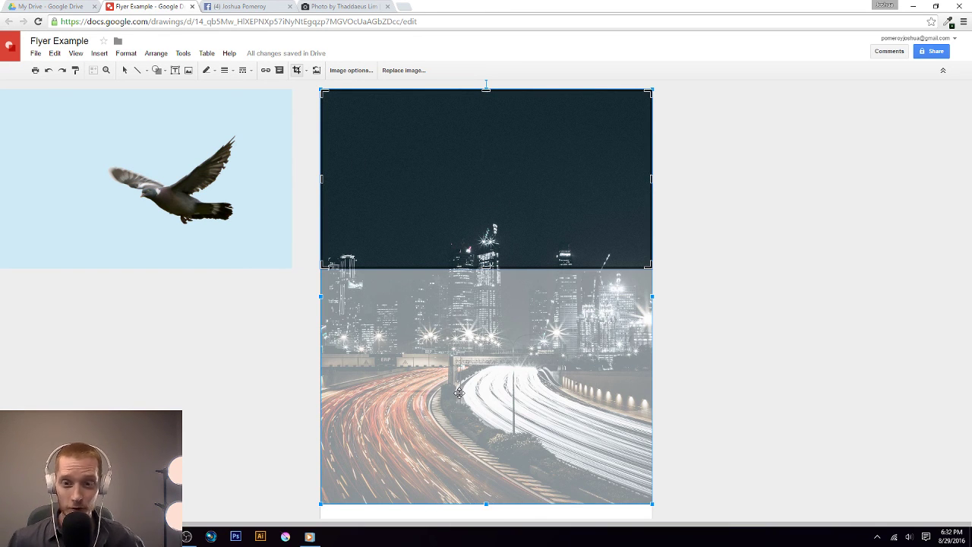
left_click_drag(501, 226, 496, 137)
left_click_drag(520, 239, 549, 232)
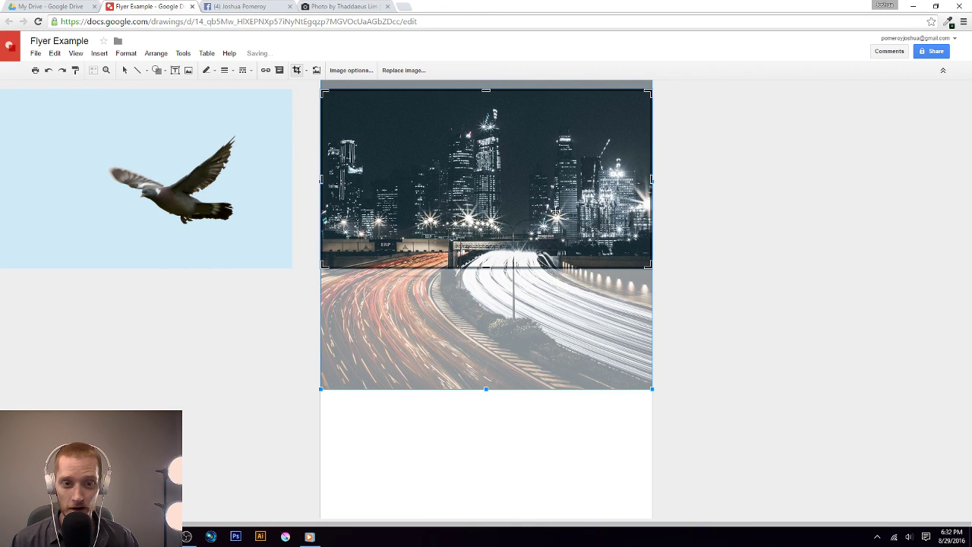
left_click(722, 227)
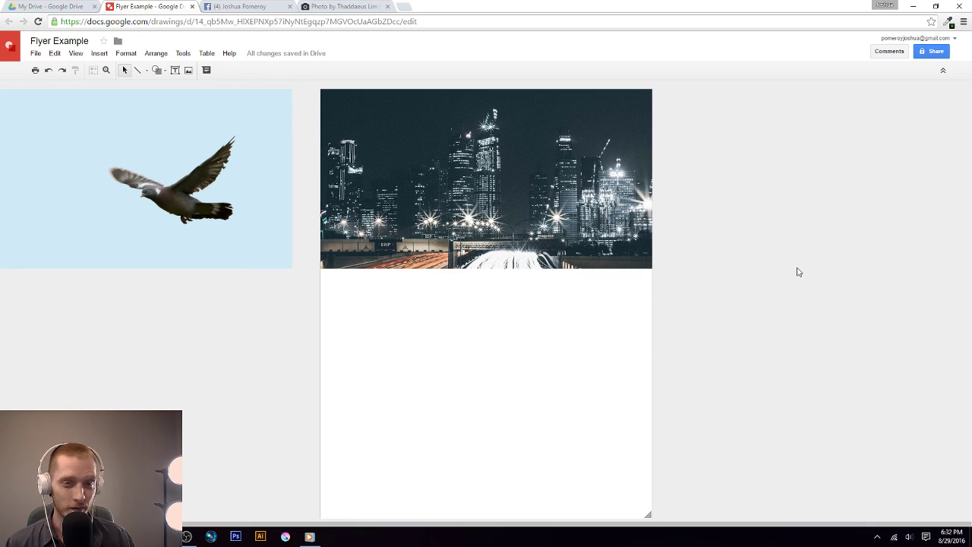
Open the image options for the cropped highway photo.
left_click(483, 203)
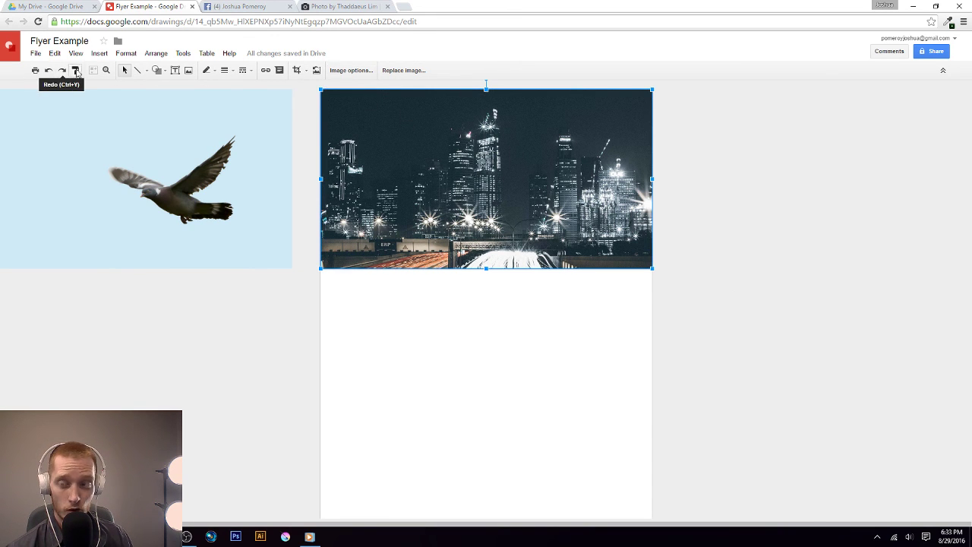
left_click(352, 71)
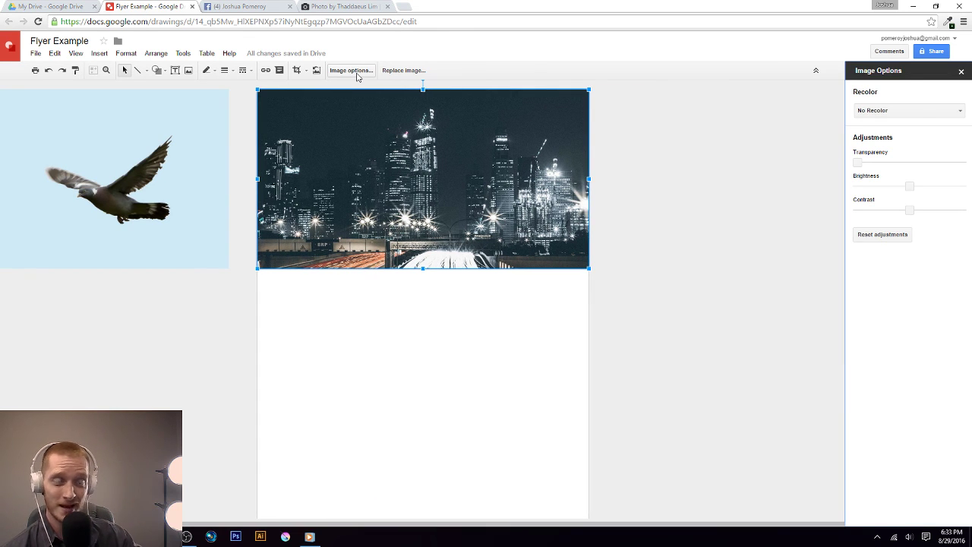